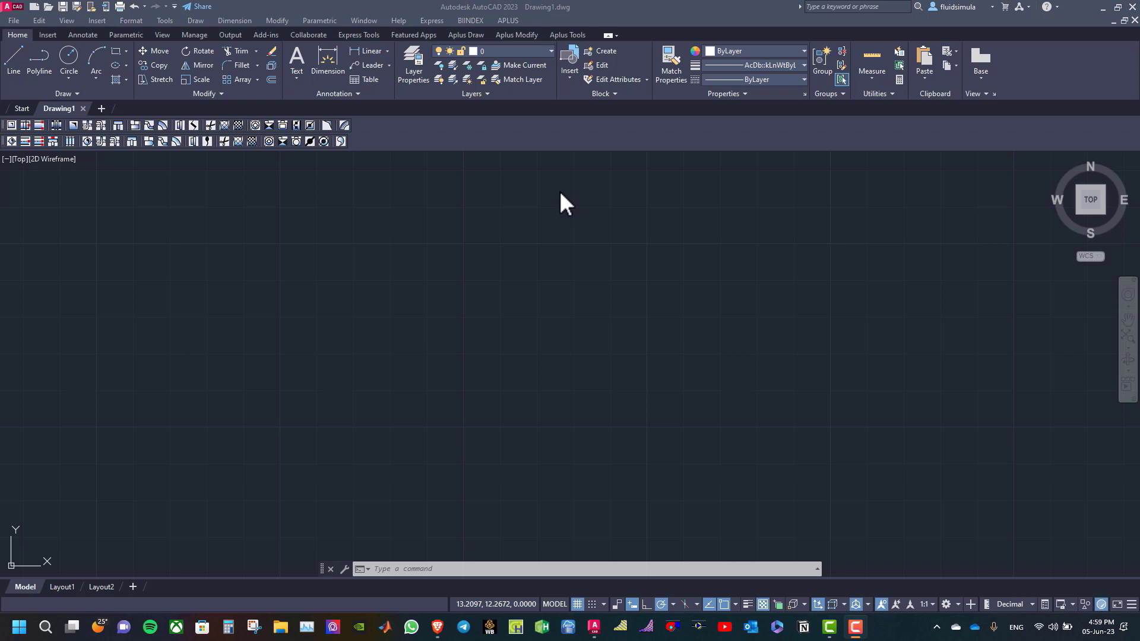
# Step: Bring up the toolbar list and dismiss it without changes
pyautogui.rightClick(574, 135)
pyautogui.moveTo(612, 169)
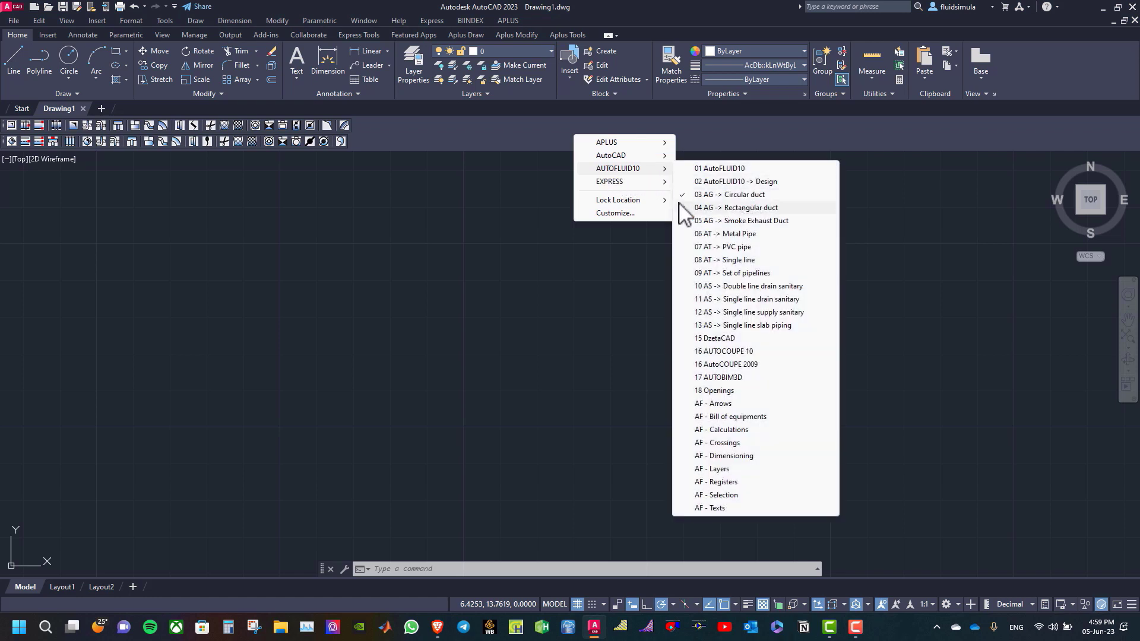
pyautogui.click(471, 134)
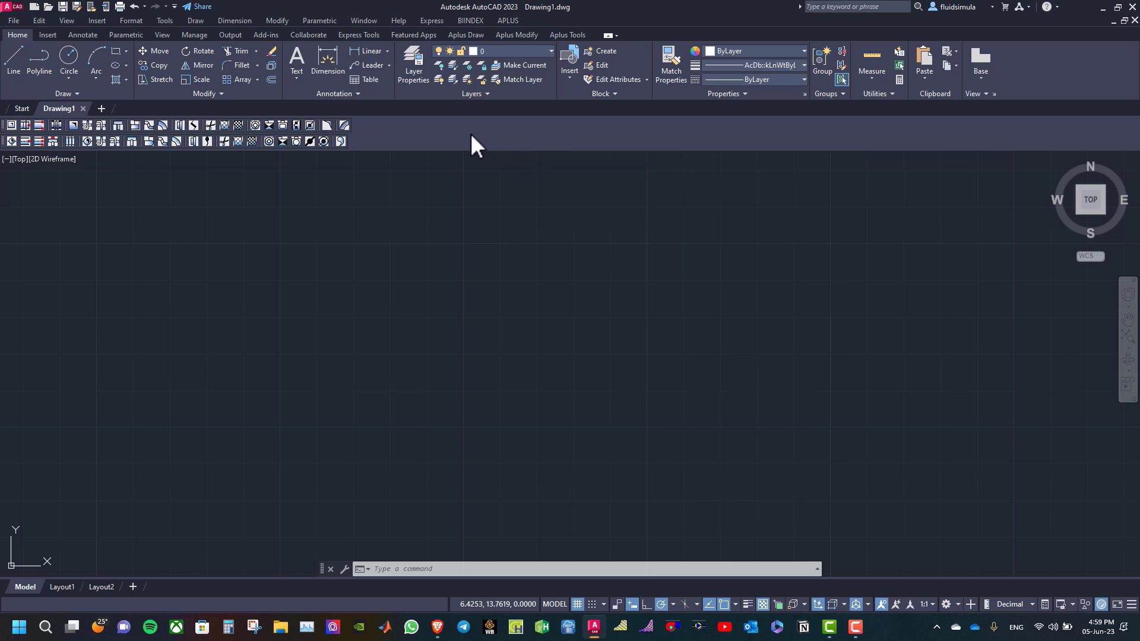
# Step: Start a rectangular duct with the latest preference file, on the Fresh air network, 900 wide
pyautogui.click(12, 126)
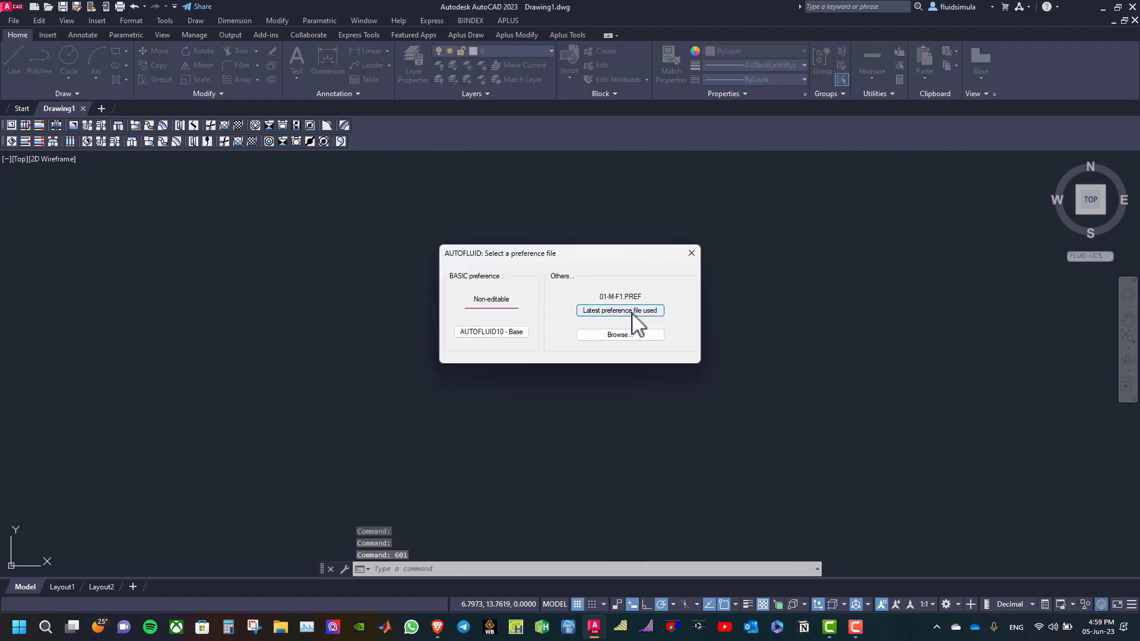
pyautogui.click(633, 313)
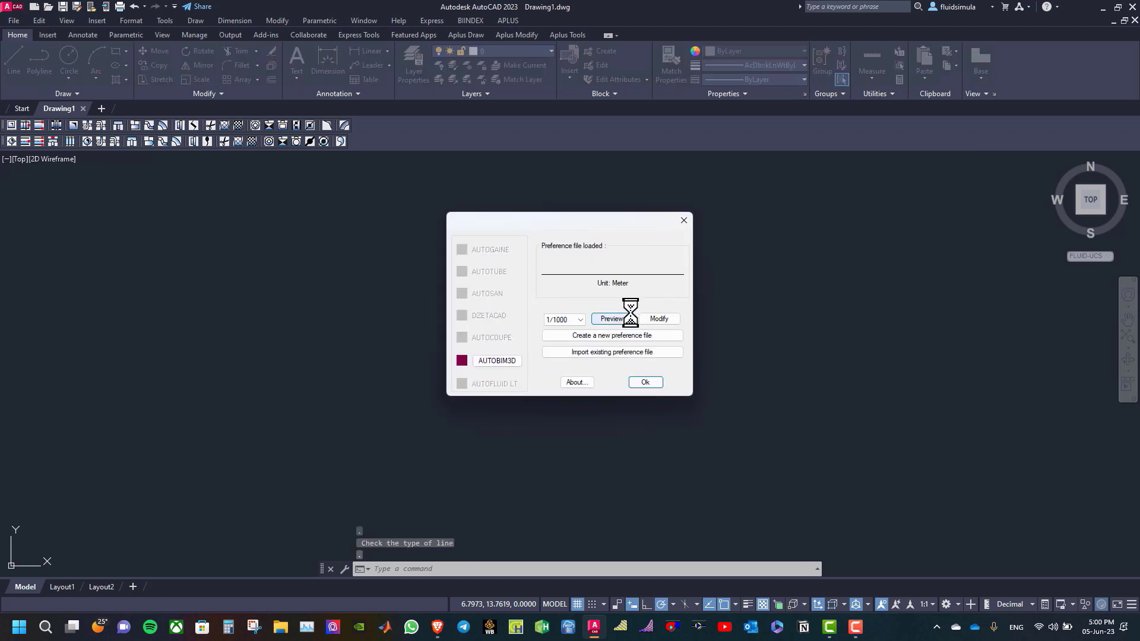
pyautogui.click(644, 380)
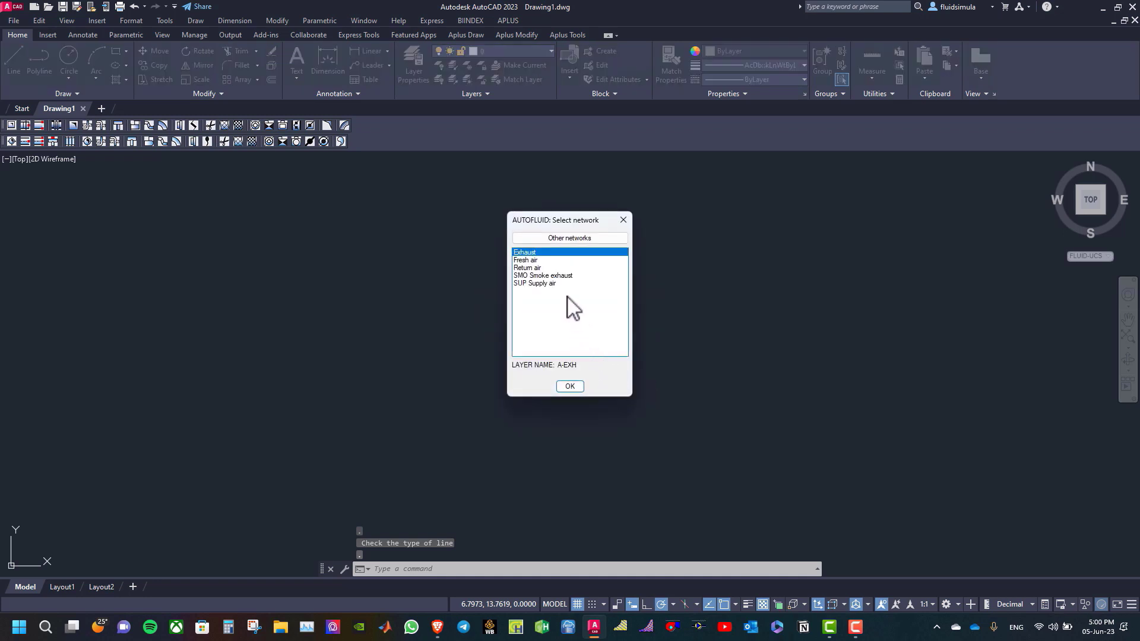
pyautogui.click(542, 260)
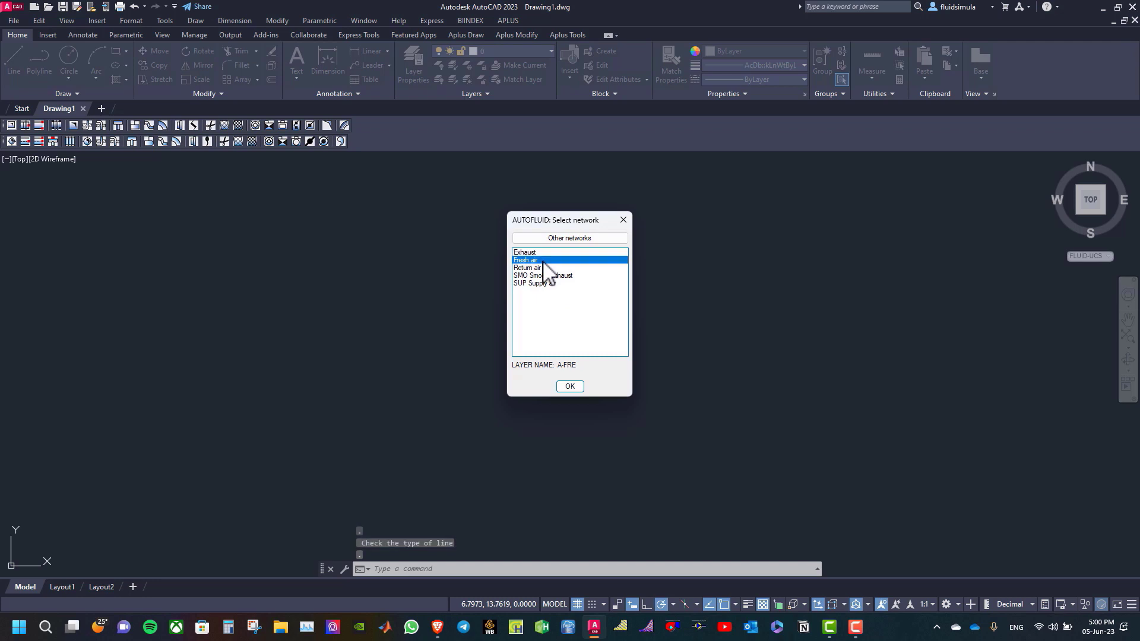
pyautogui.click(571, 386)
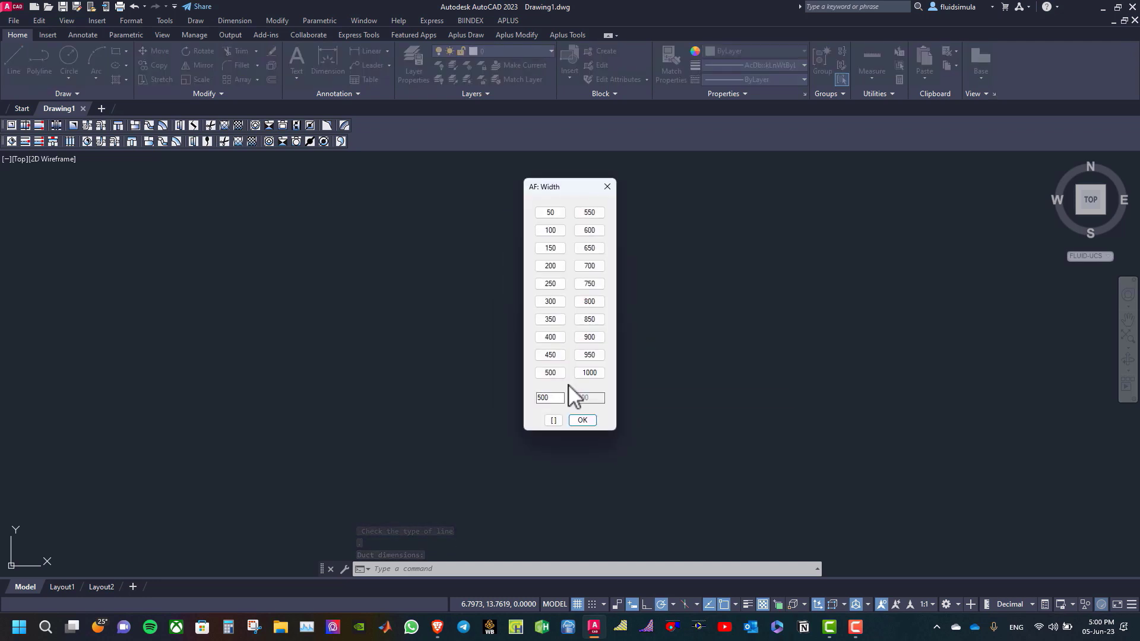
pyautogui.click(590, 338)
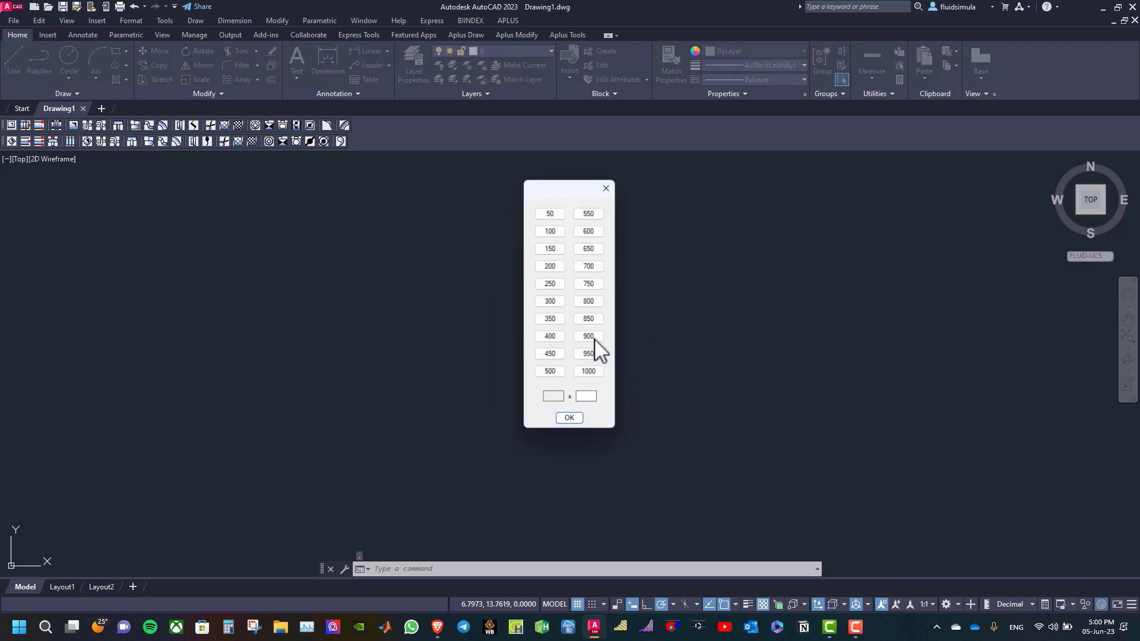
pyautogui.click(590, 265)
# Step: Draw the first duct segment from above, right to left, with NORMAL elbows, and extend it further left
pyautogui.rightClick(601, 263)
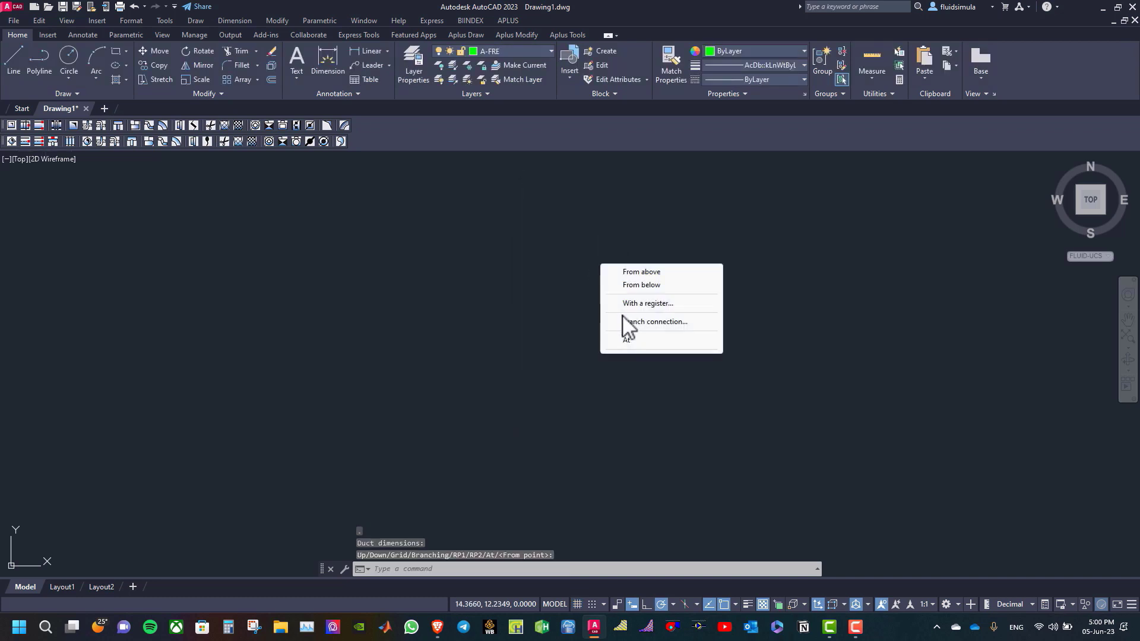
pyautogui.click(653, 283)
pyautogui.click(730, 281)
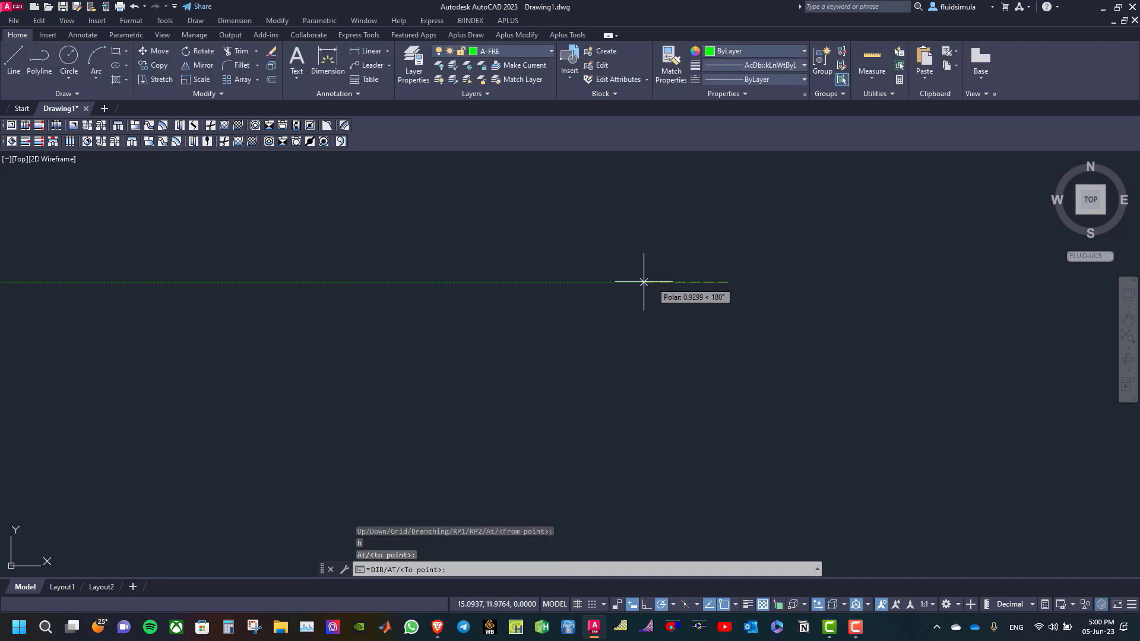
pyautogui.click(420, 283)
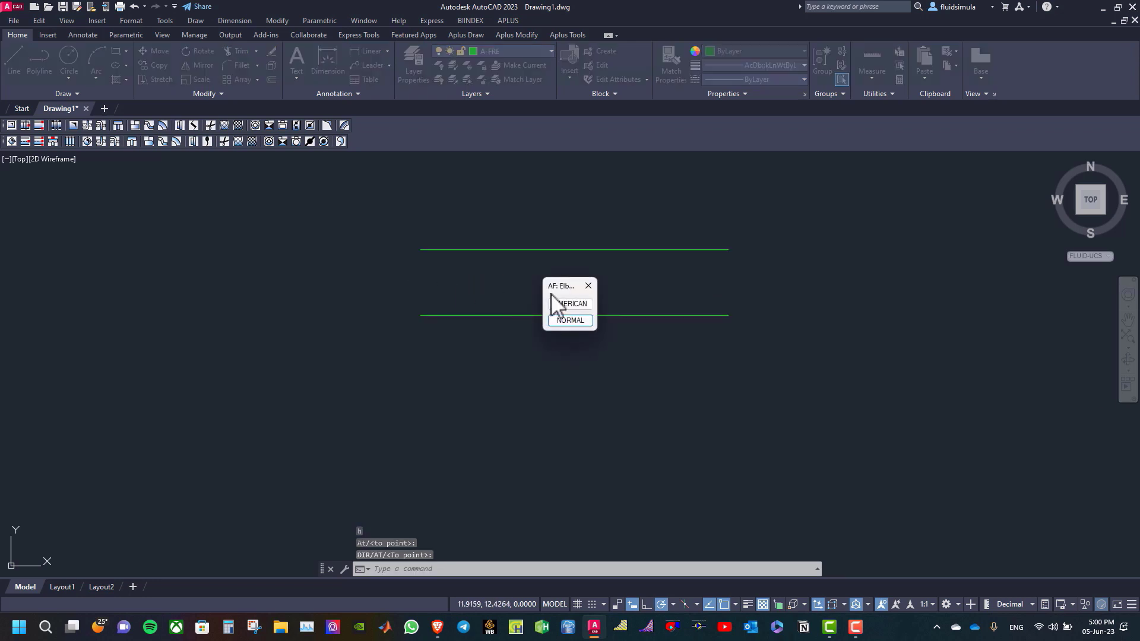
pyautogui.click(565, 322)
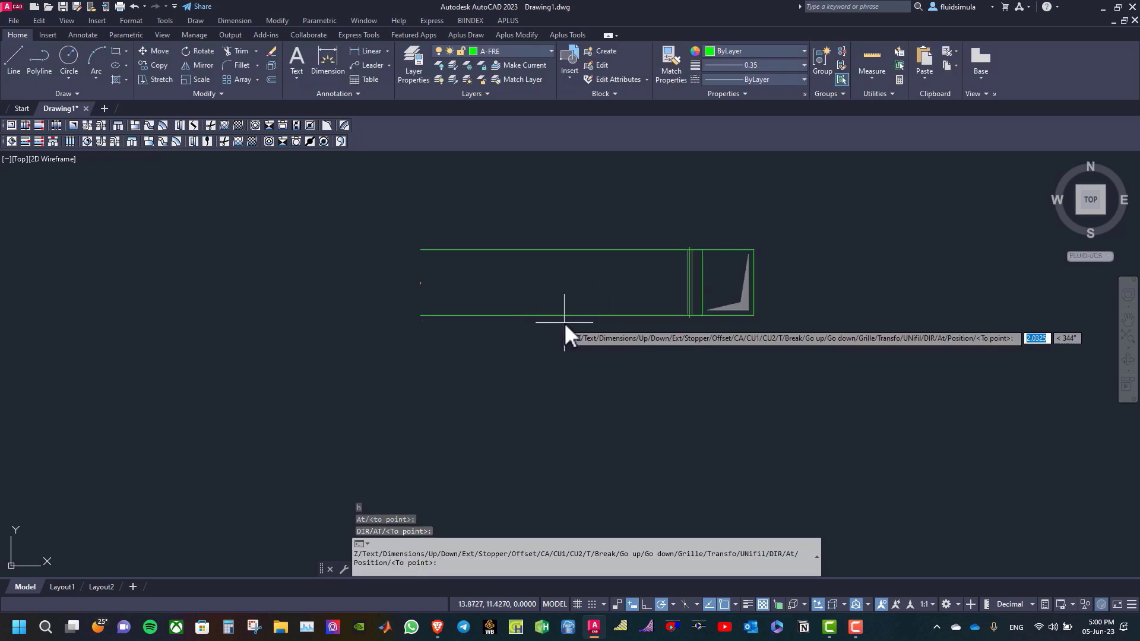
pyautogui.scroll(-4, 564, 322)
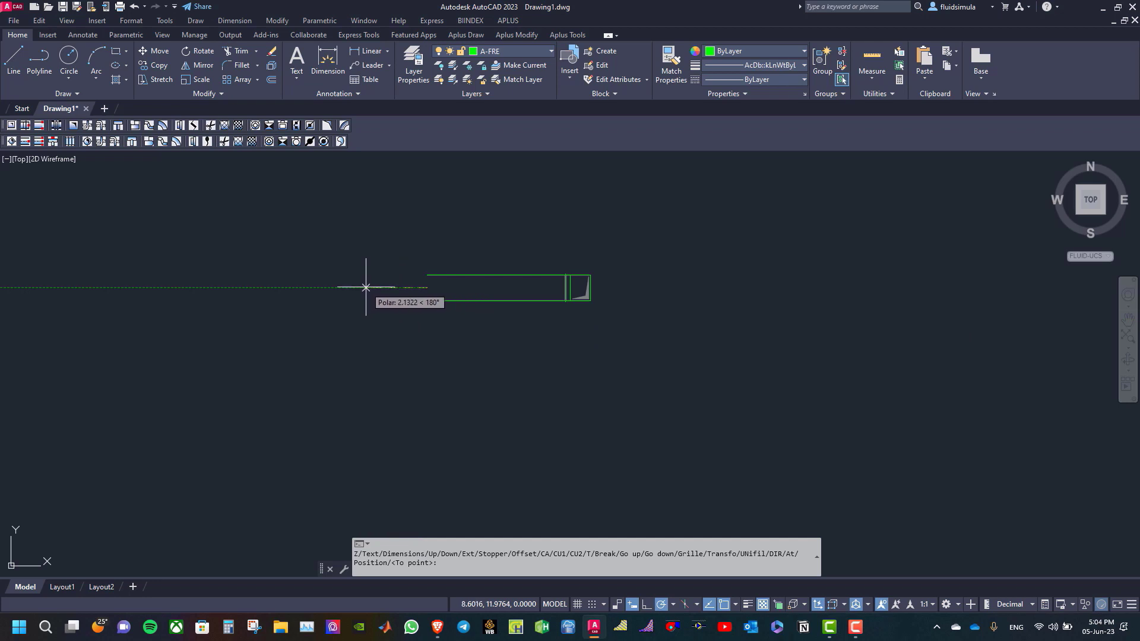
pyautogui.click(290, 287)
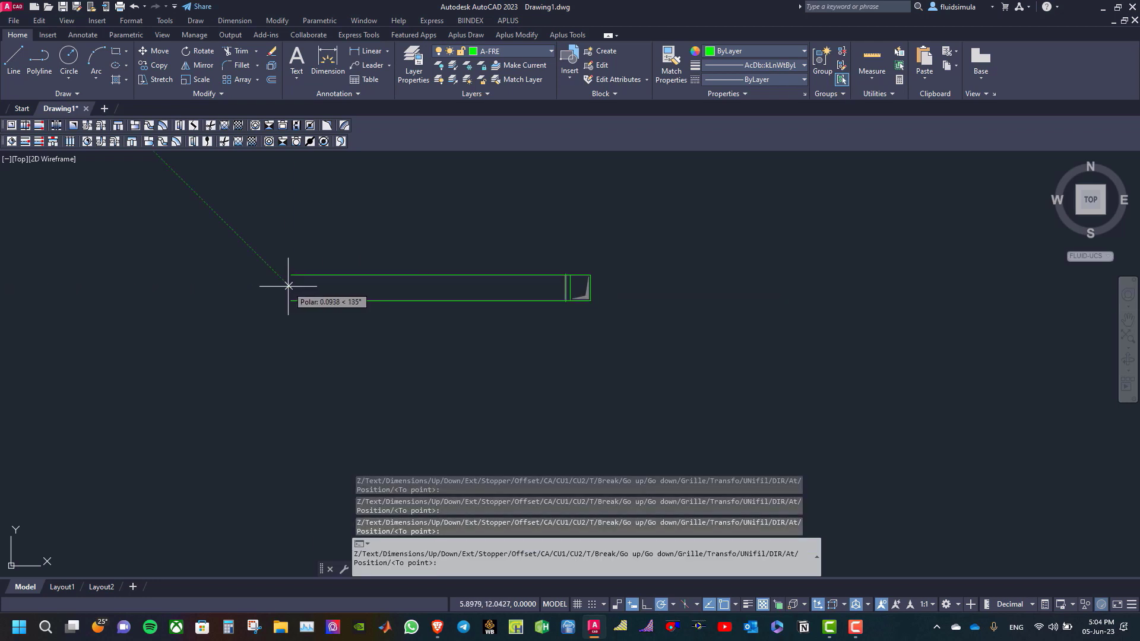
# Step: Change the duct width to 700 through Modify dimensions
pyautogui.rightClick(289, 285)
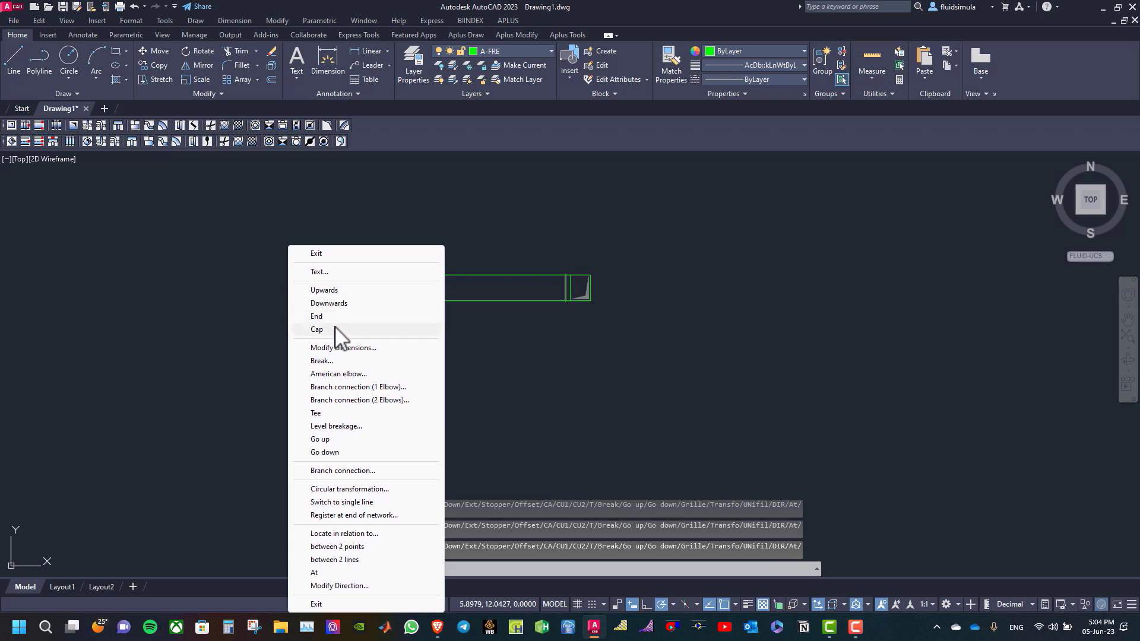
pyautogui.click(338, 374)
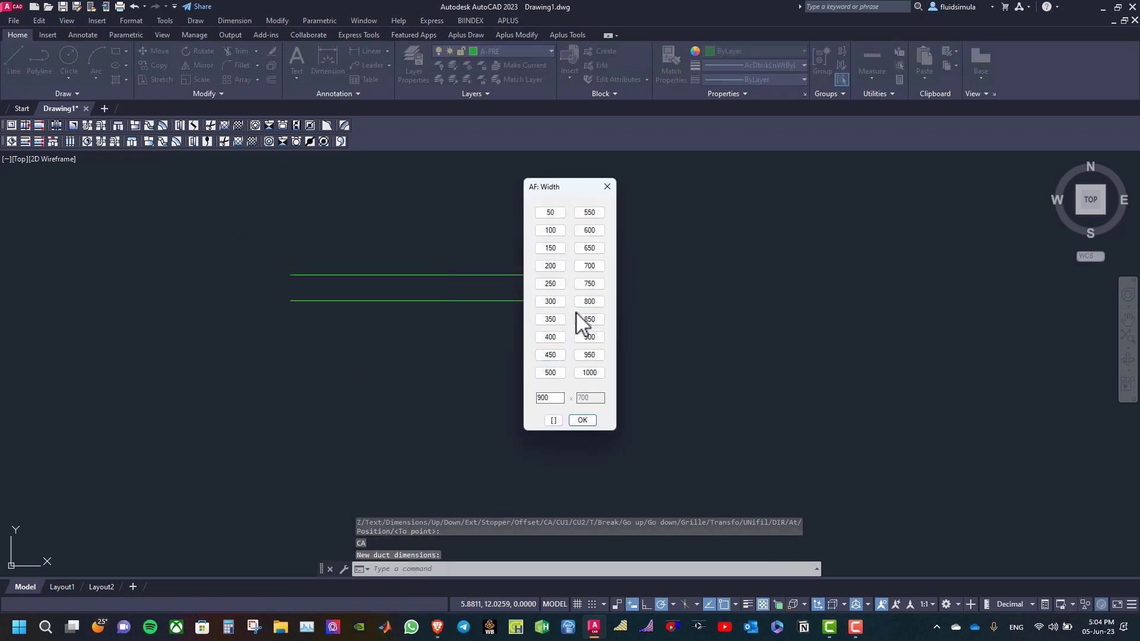
pyautogui.click(588, 267)
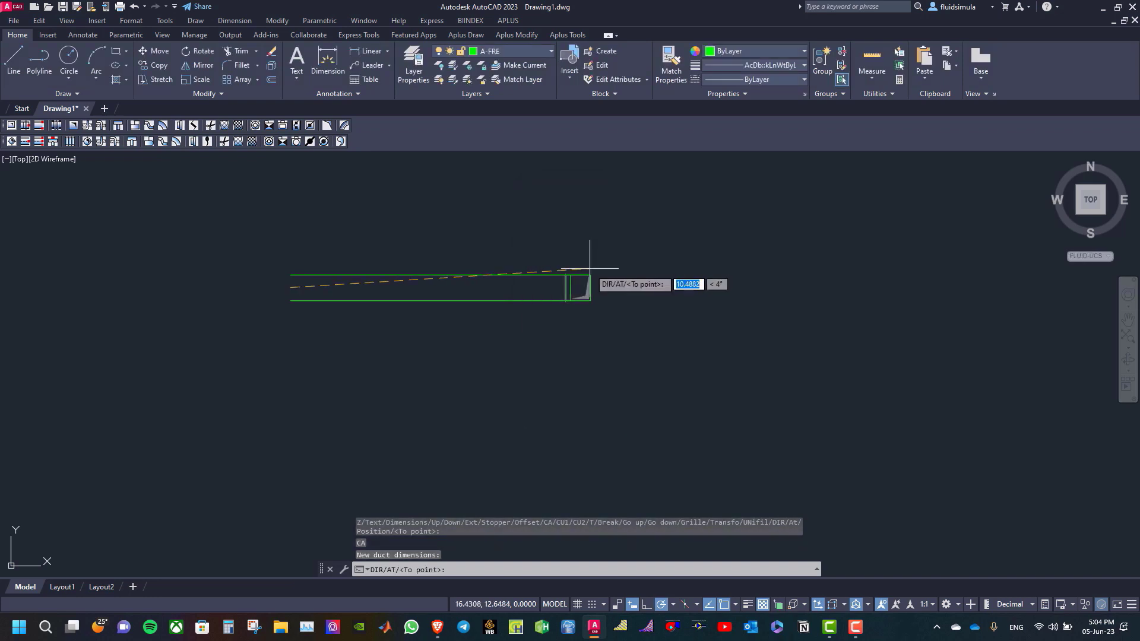
# Step: Turn the duct downward through an elbow into a long vertical leg
pyautogui.click(288, 379)
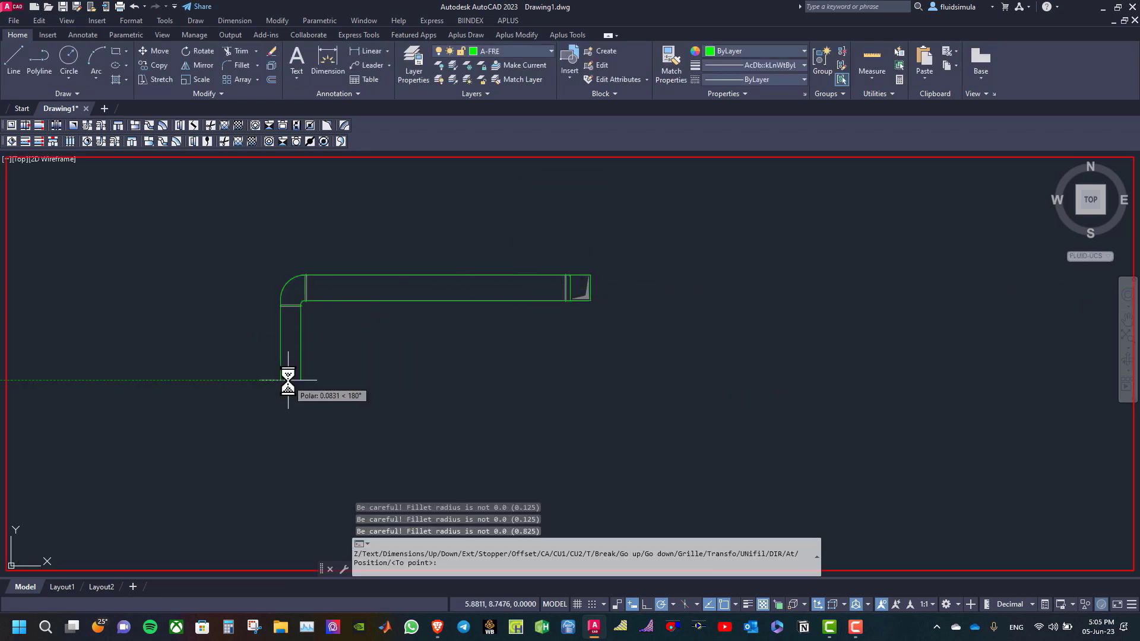
pyautogui.click(290, 433)
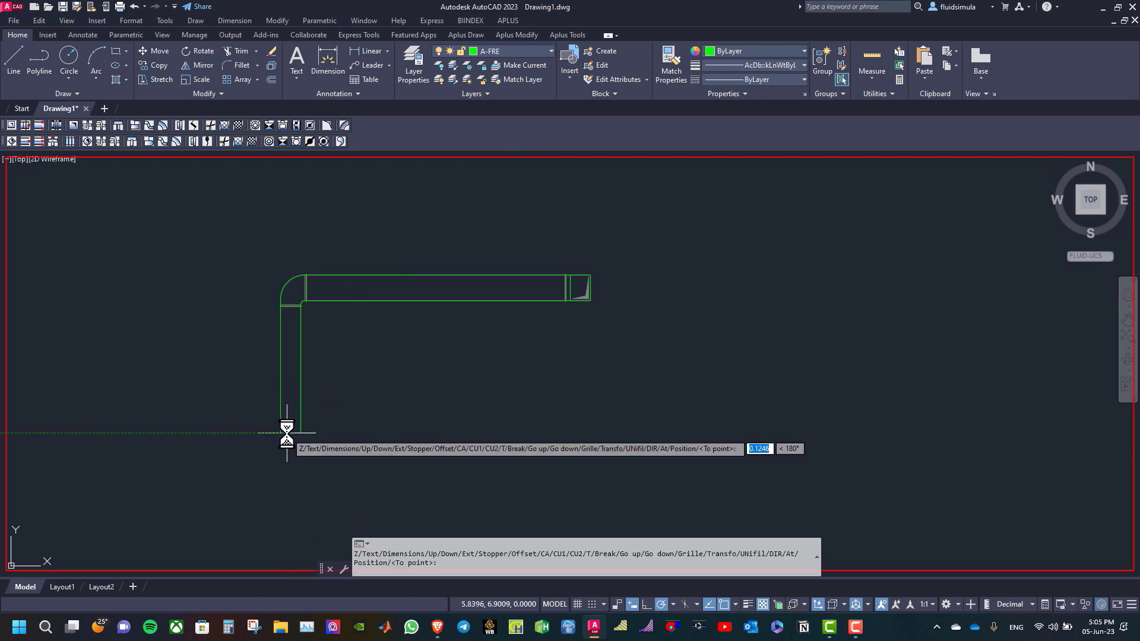
pyautogui.press('Return')
pyautogui.press('Return')
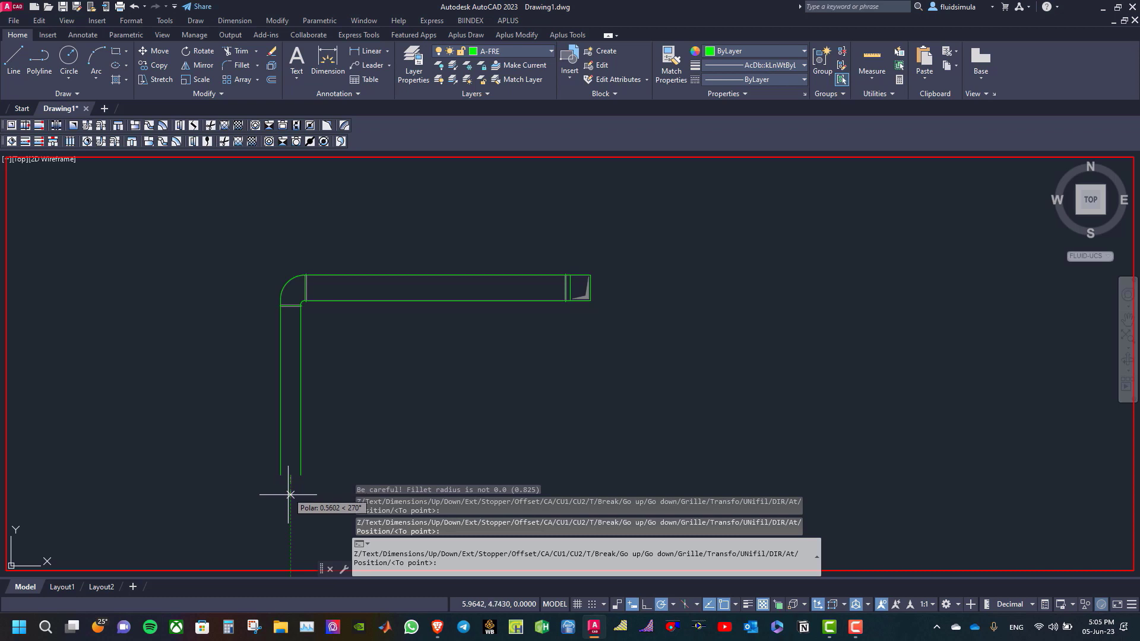
pyautogui.click(290, 523)
pyautogui.scroll(-4, 291, 515)
pyautogui.scroll(4, 285, 549)
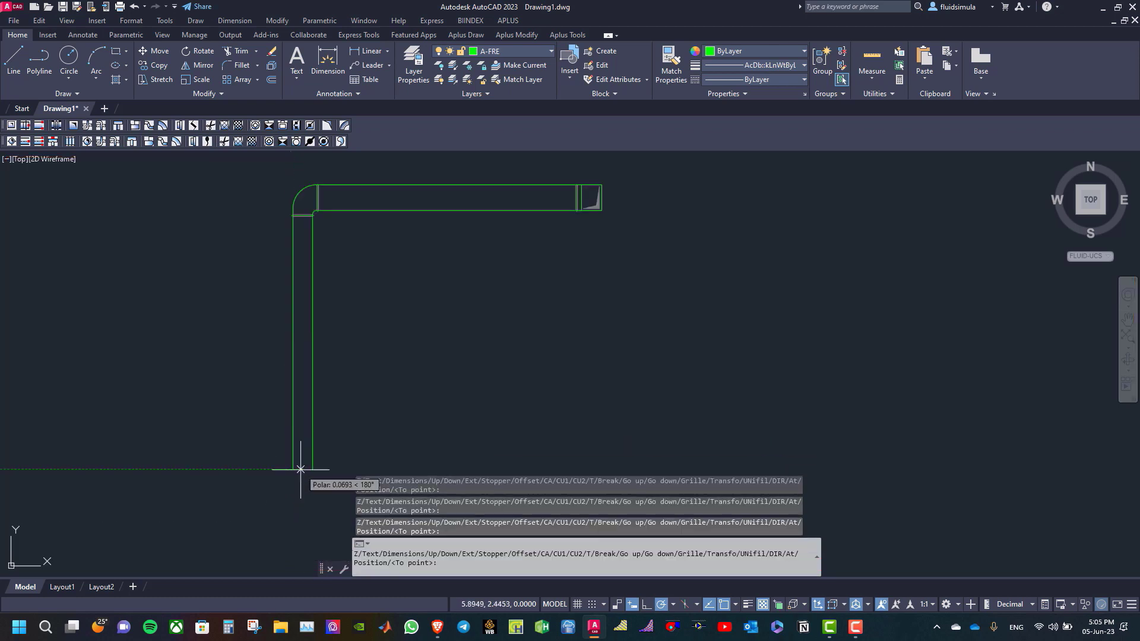
# Step: Add a go-down fitting with NORMAL elbows at the foot of the vertical leg, continuing right
pyautogui.rightClick(303, 469)
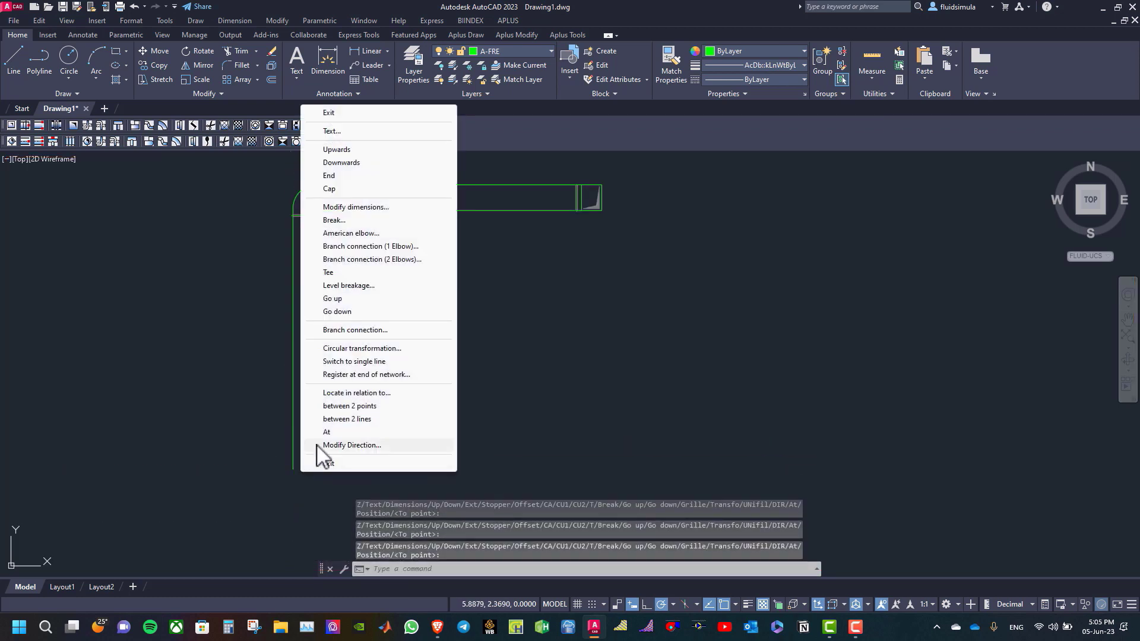
pyautogui.click(338, 313)
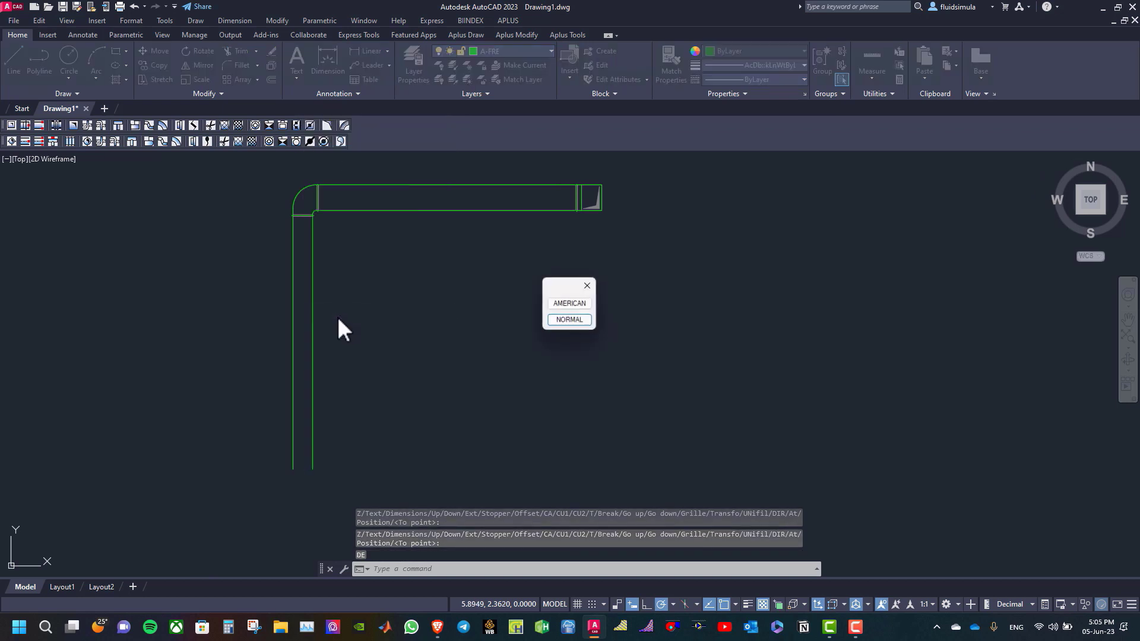
pyautogui.click(570, 321)
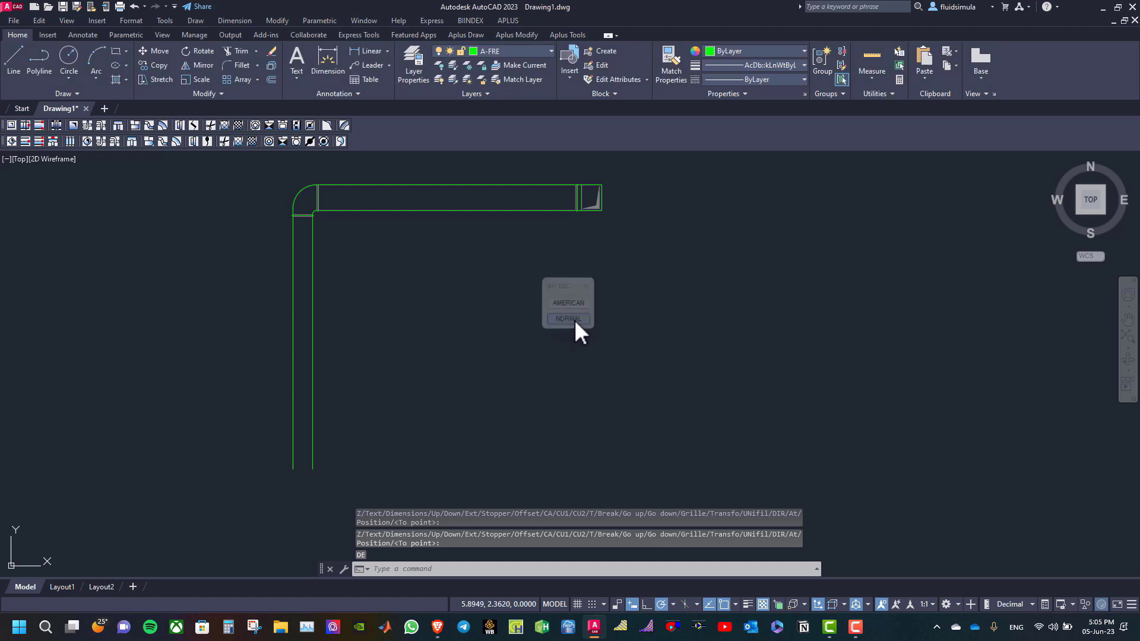
pyautogui.click(414, 469)
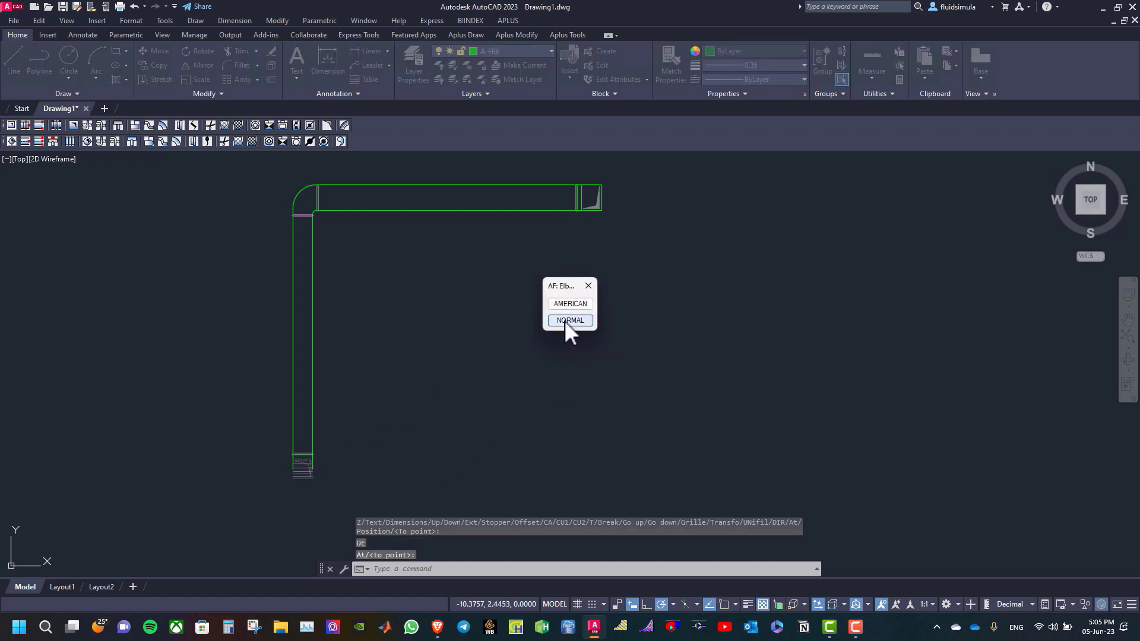
pyautogui.click(567, 320)
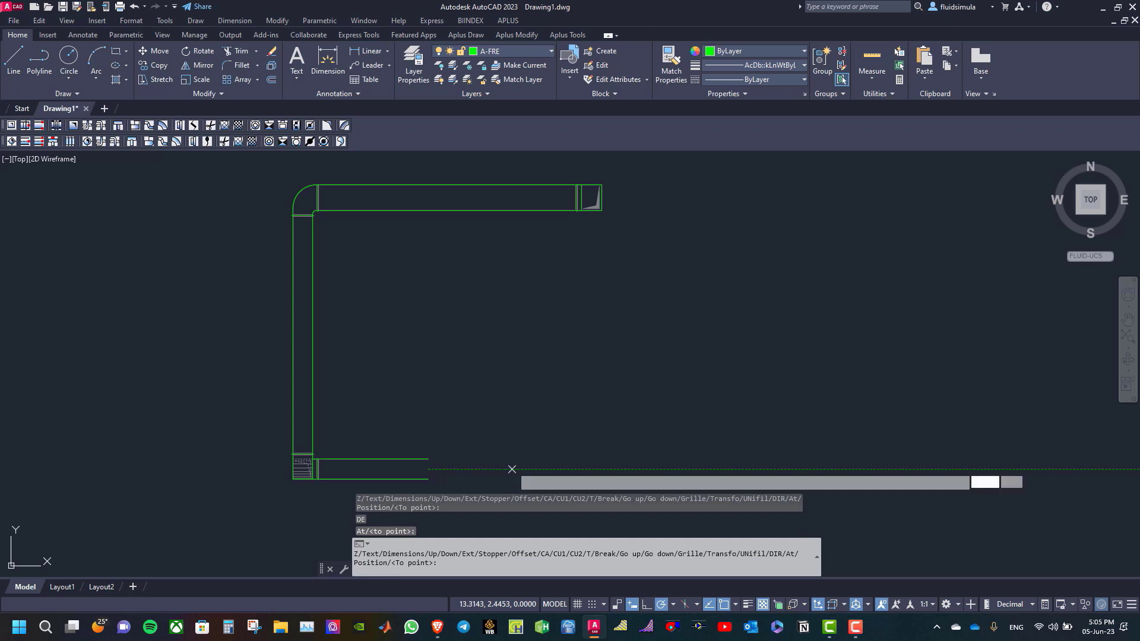
pyautogui.click(512, 469)
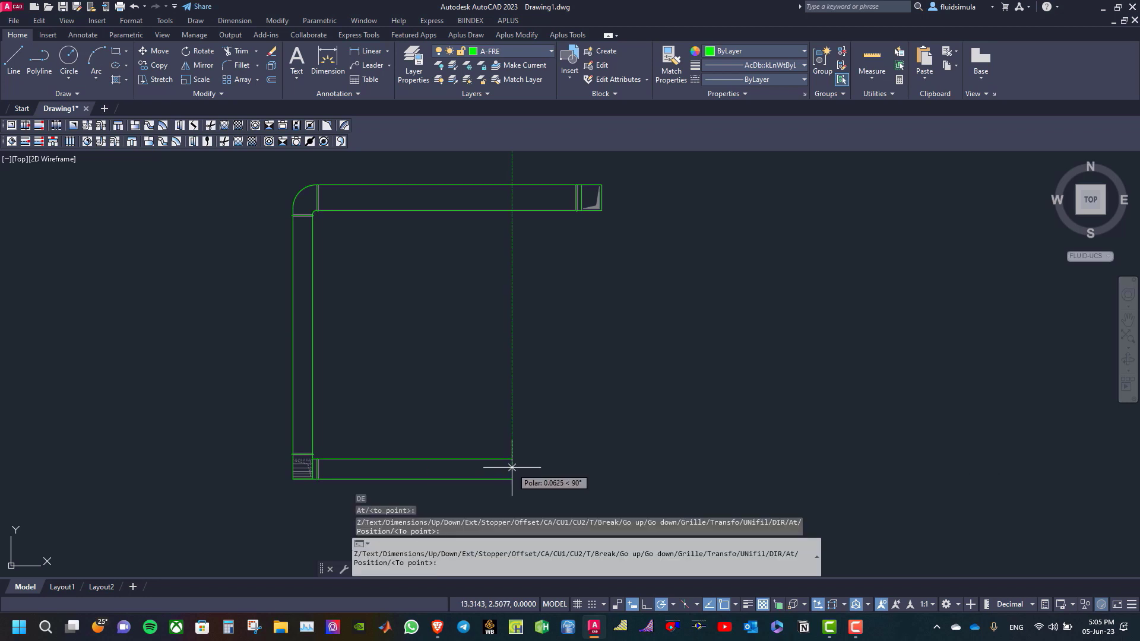
# Step: Insert a 250 mm offset break at 30° in the lower duct and continue it right
pyautogui.rightClick(512, 469)
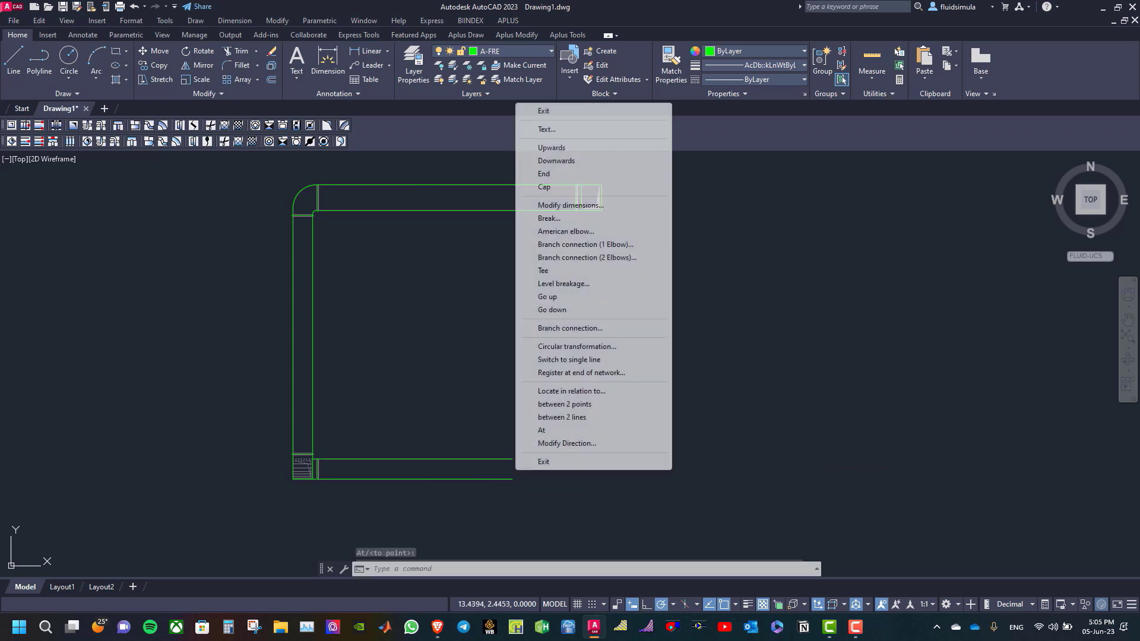
pyautogui.click(555, 219)
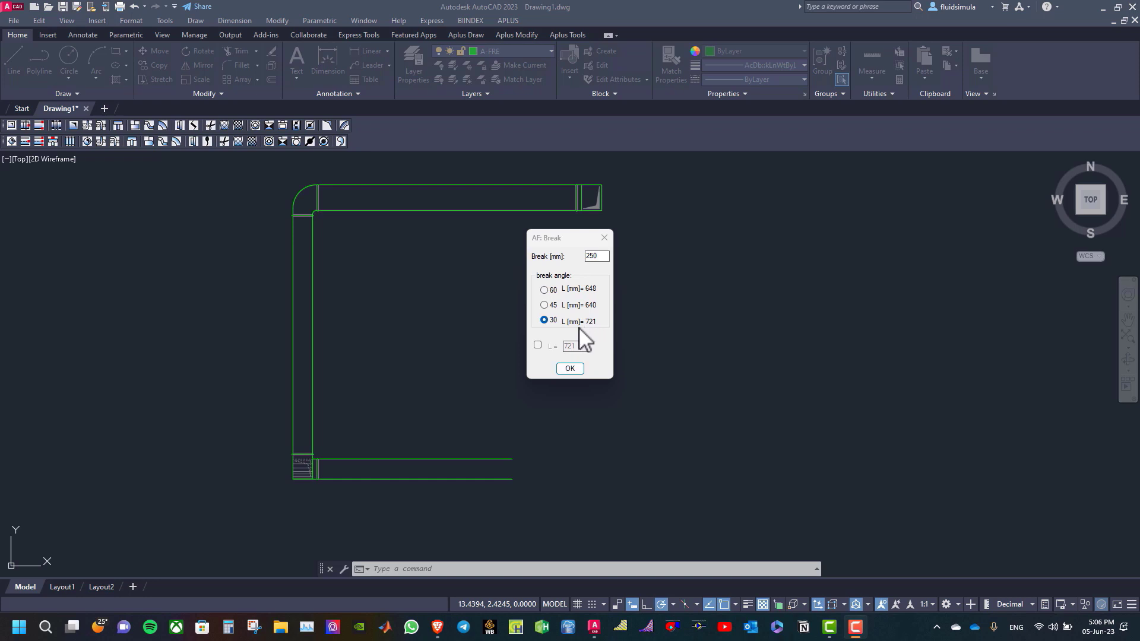
pyautogui.click(571, 368)
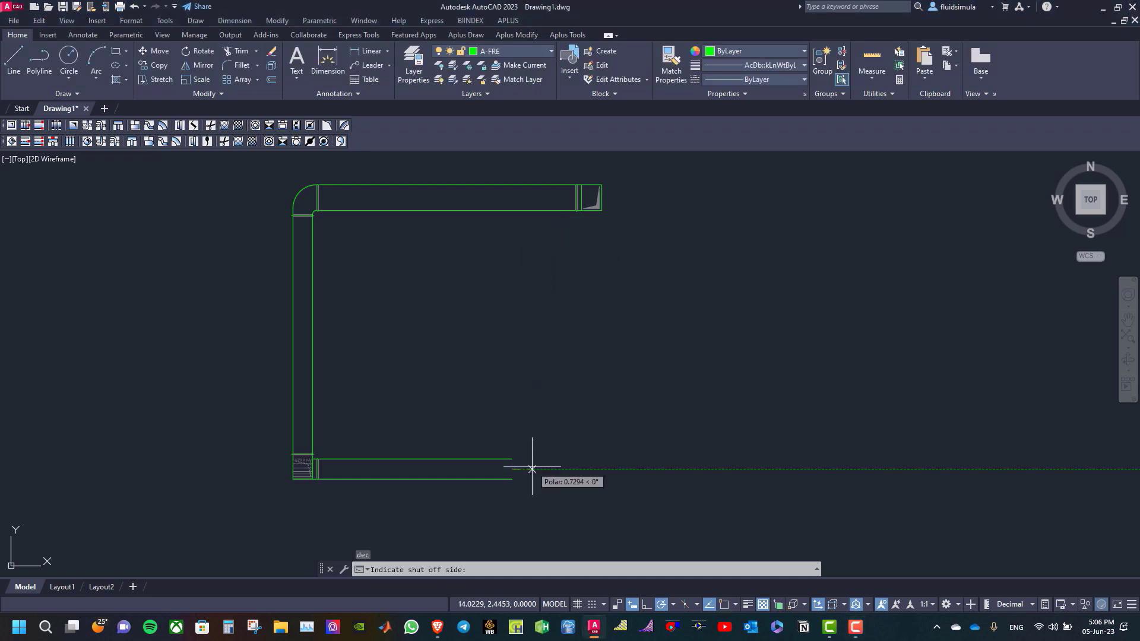
pyautogui.click(553, 444)
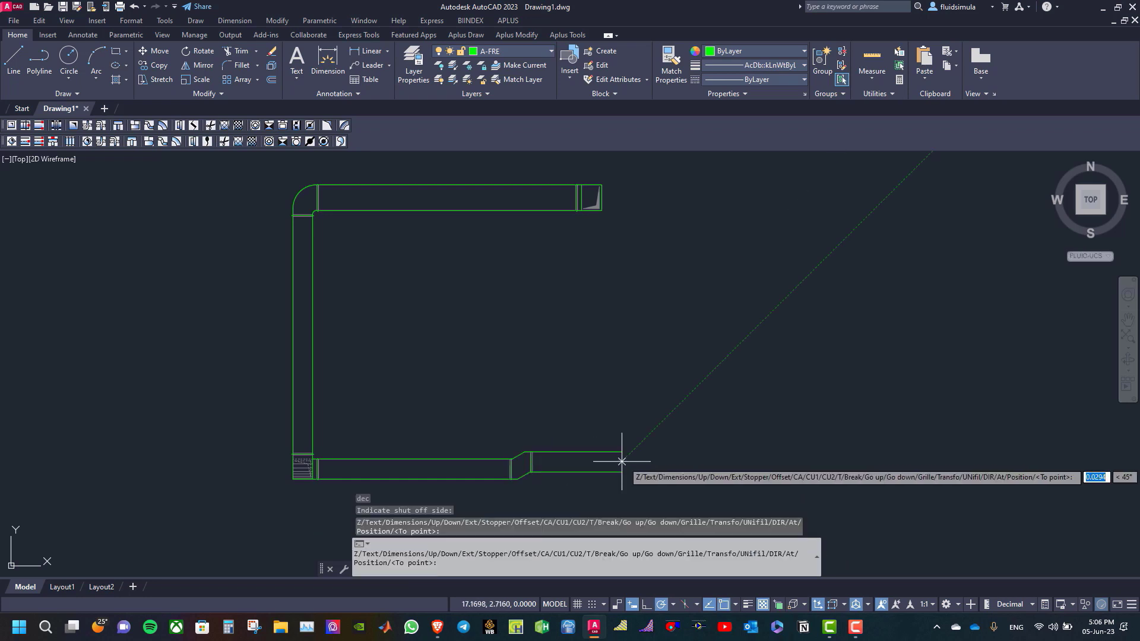
pyautogui.click(680, 462)
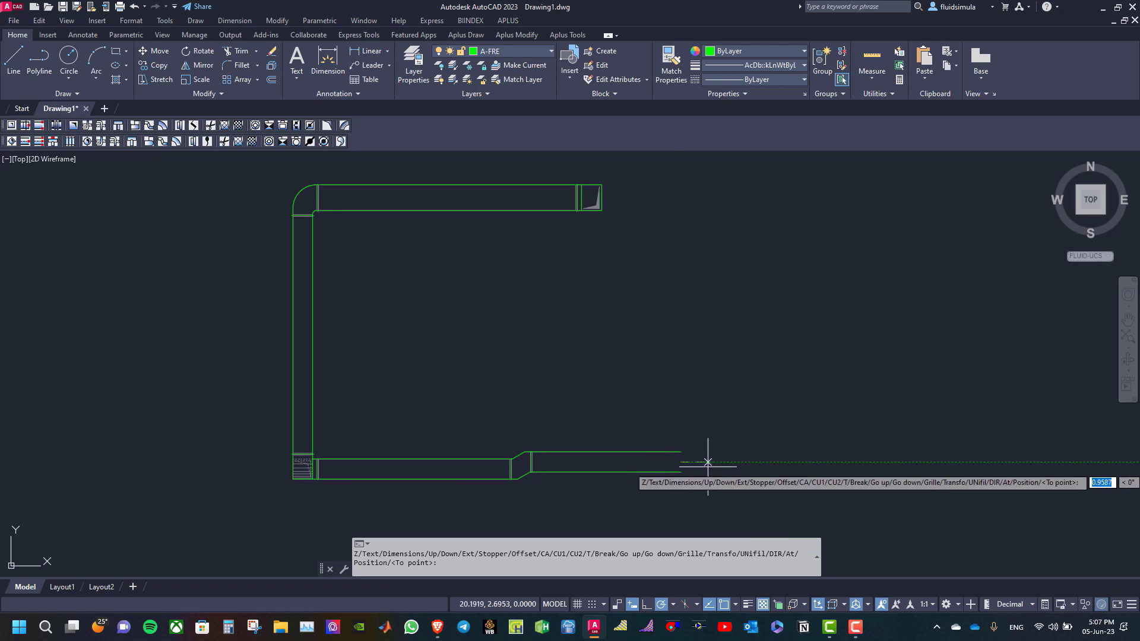
pyautogui.click(733, 462)
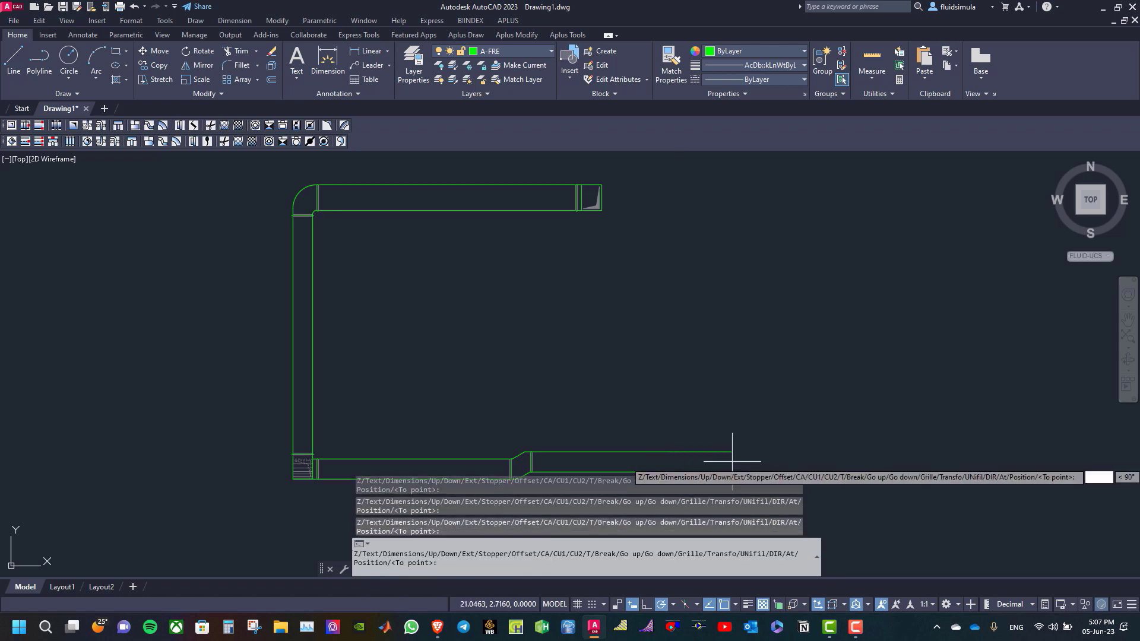
# Step: Add a two-elbow branch connection: first elbow 450 wide at 45°, second elbow 450 wide at 90°
pyautogui.rightClick(732, 462)
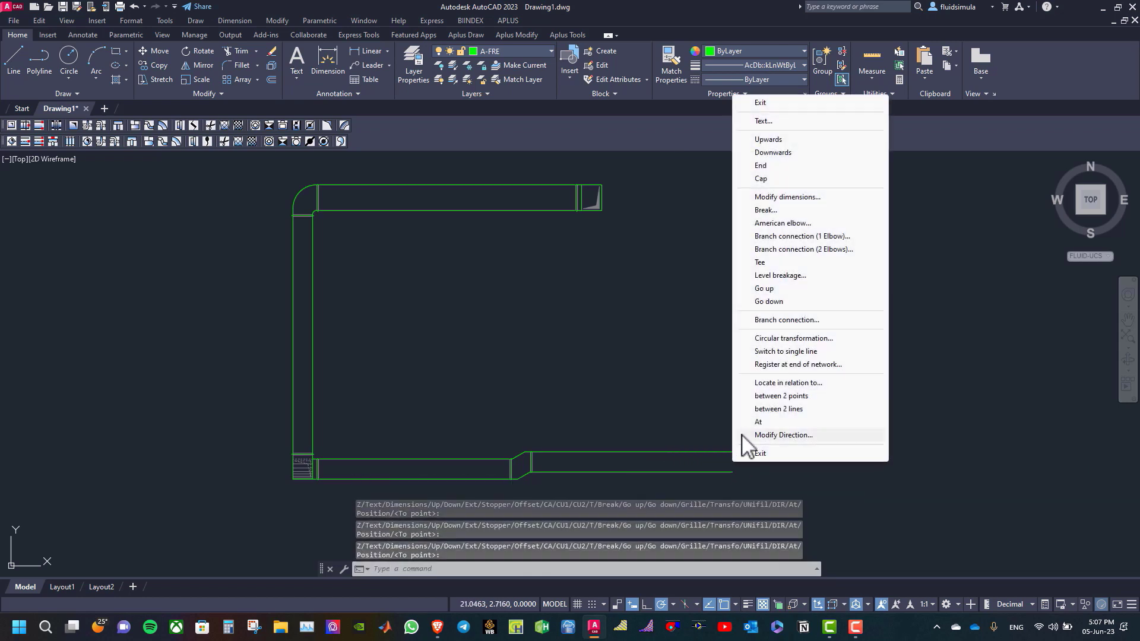
pyautogui.click(790, 250)
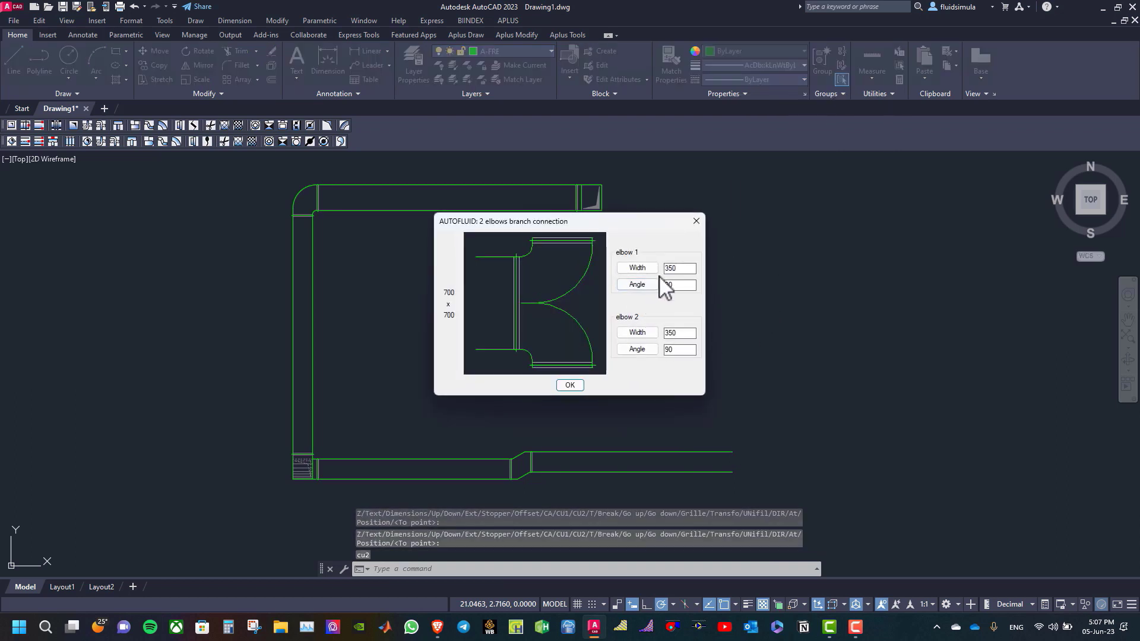
pyautogui.moveTo(683, 268); pyautogui.dragTo(656, 268)
pyautogui.write('45')
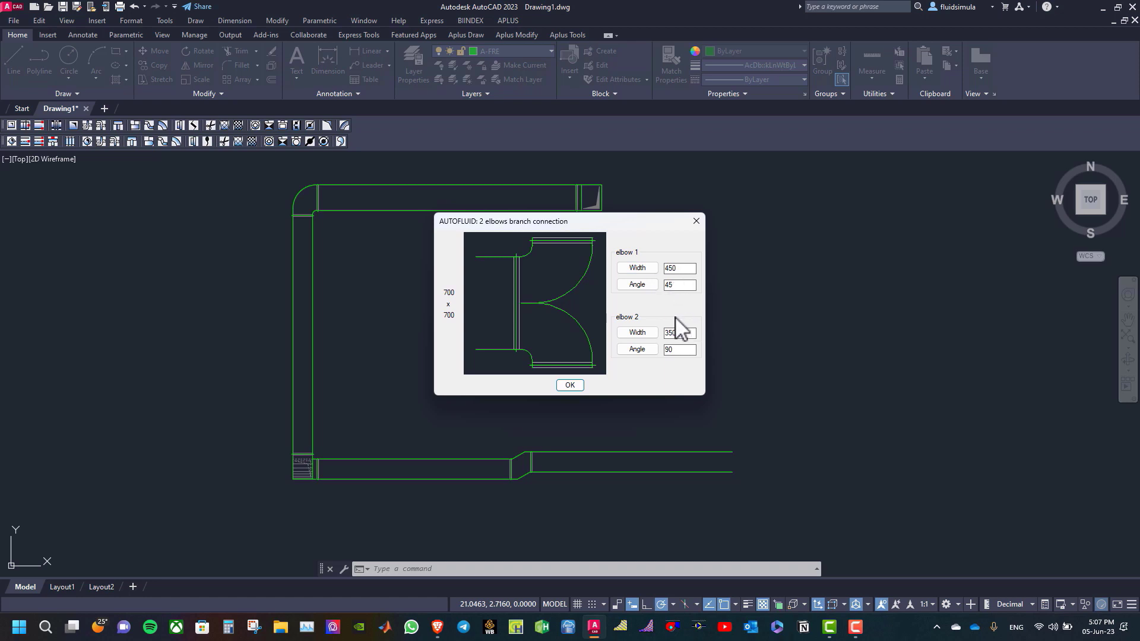
pyautogui.click(639, 333)
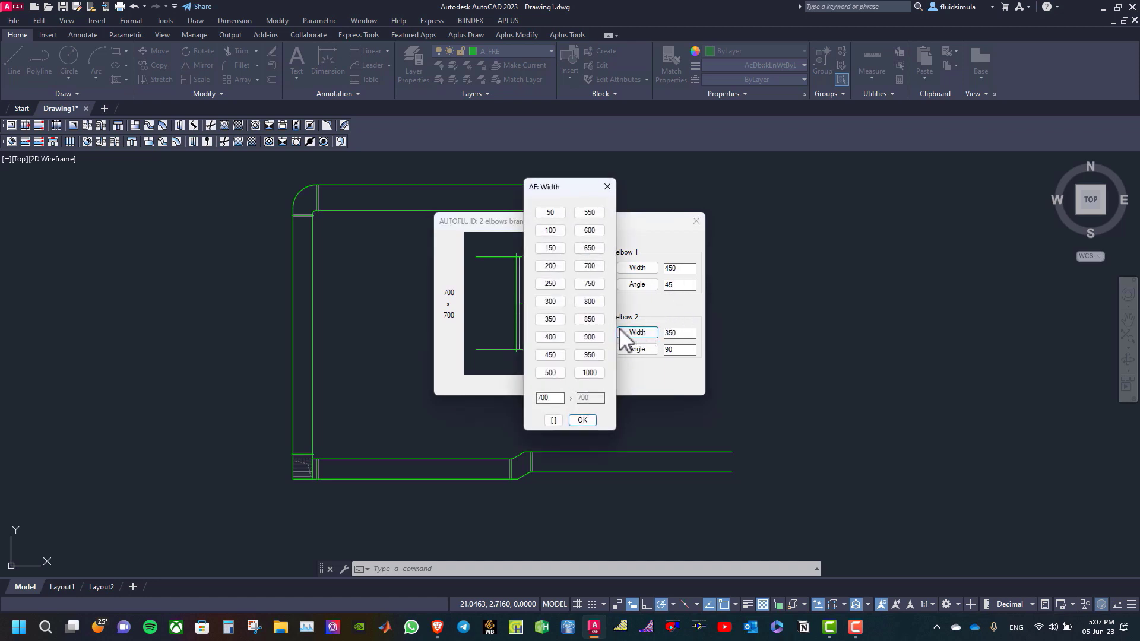
pyautogui.click(551, 355)
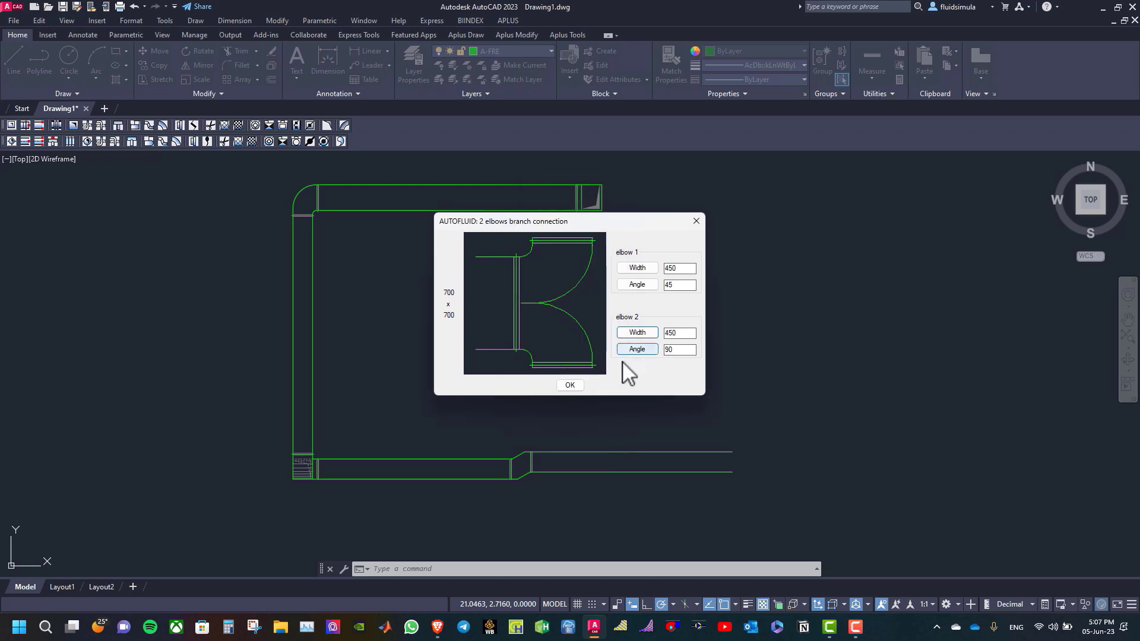
pyautogui.click(578, 383)
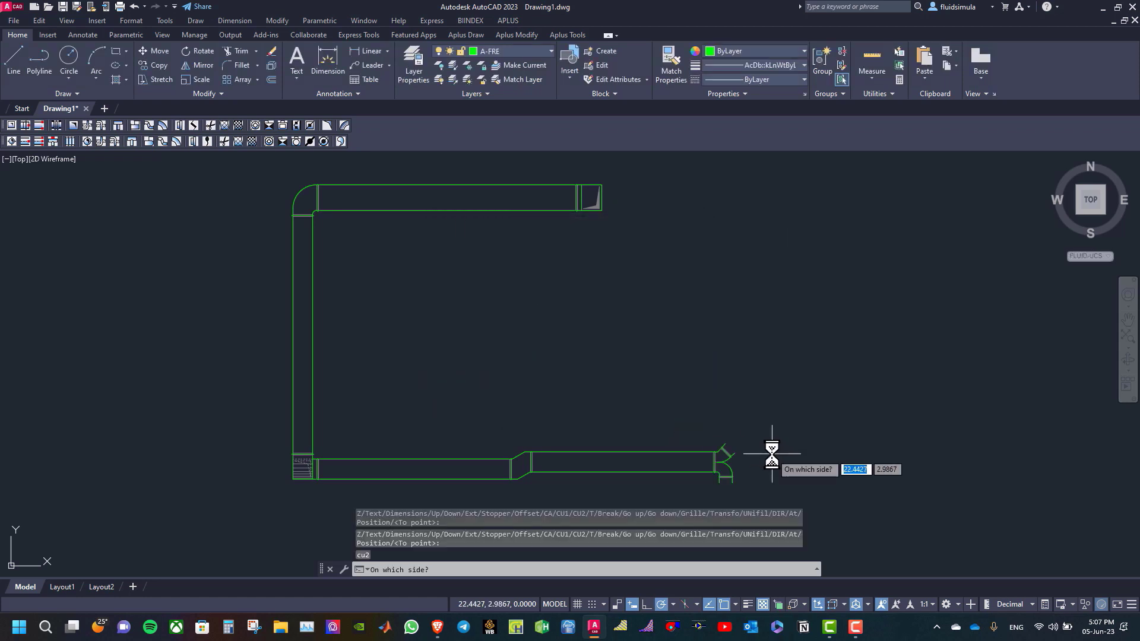
# Step: Run the branch duct up at 45°, then horizontally right, and cap its end
pyautogui.scroll(5, 796, 460)
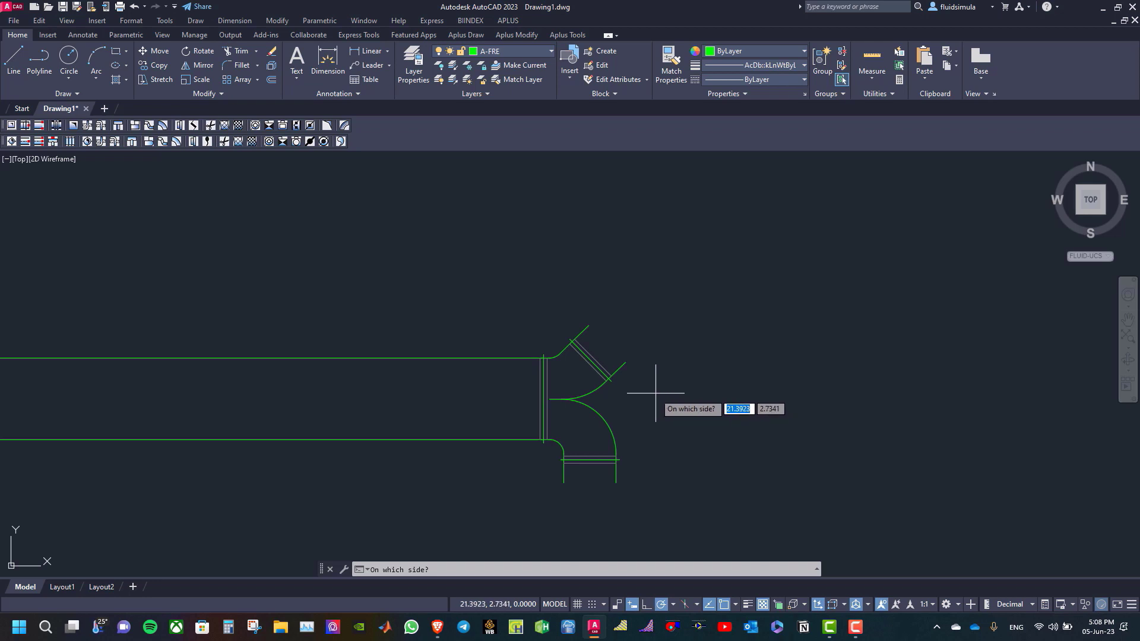
pyautogui.click(597, 350)
pyautogui.click(725, 227)
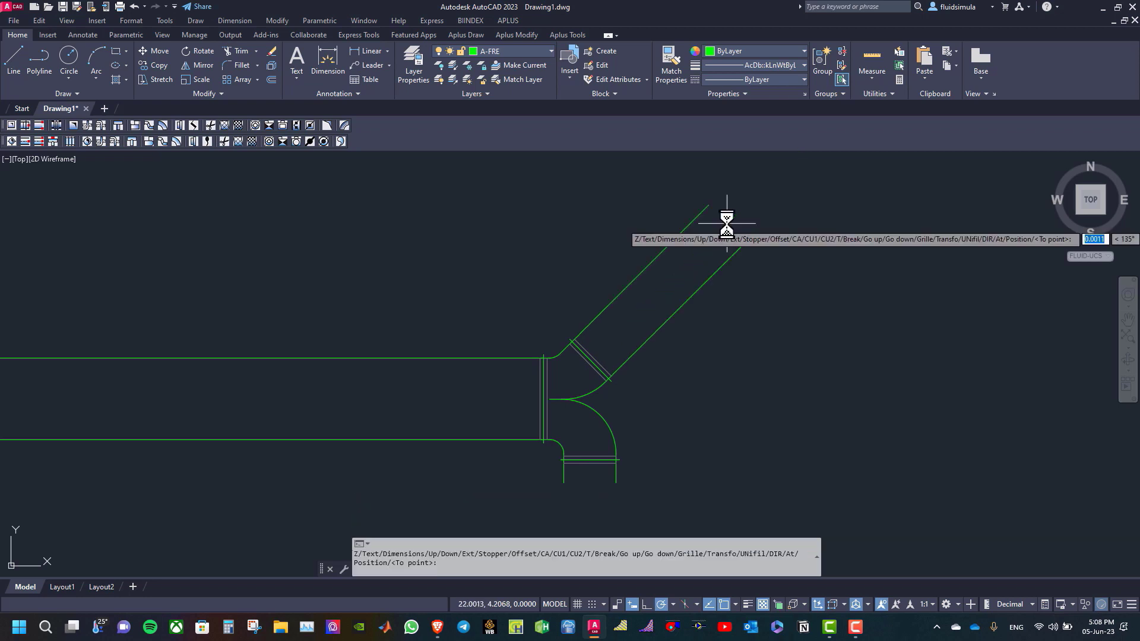
pyautogui.scroll(-3, 674, 334)
pyautogui.click(742, 247)
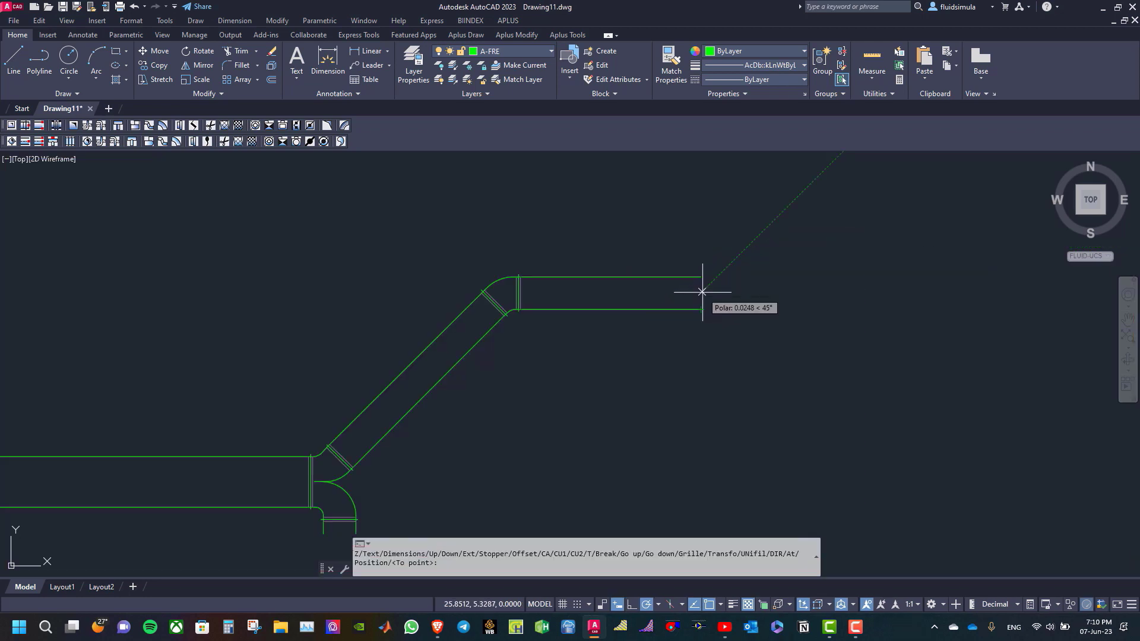
pyautogui.rightClick(702, 292)
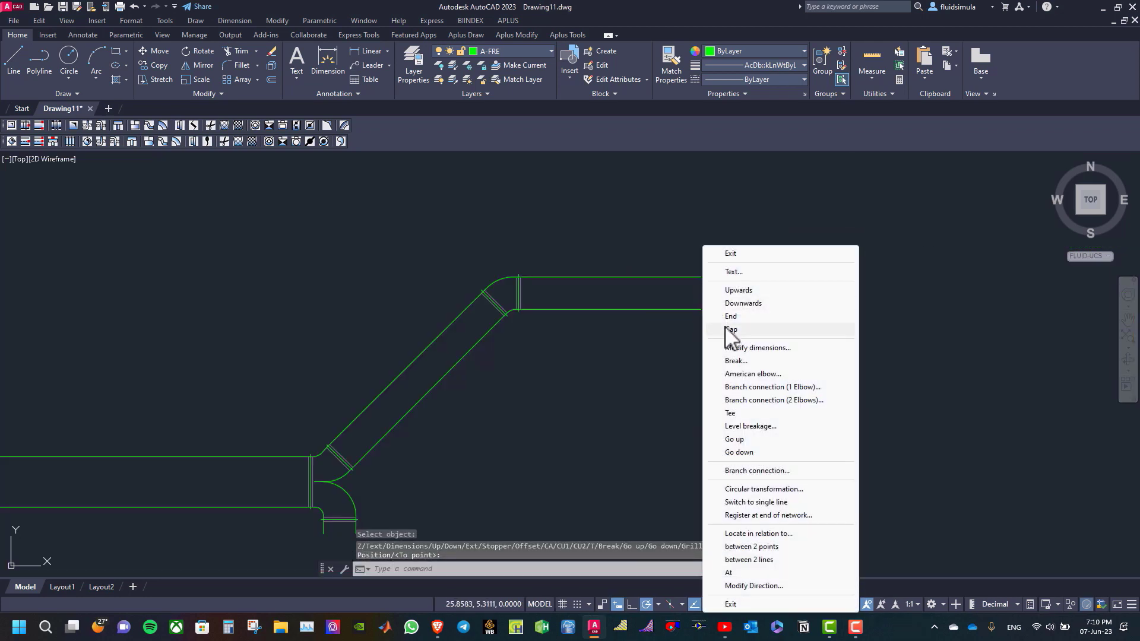
pyautogui.click(726, 329)
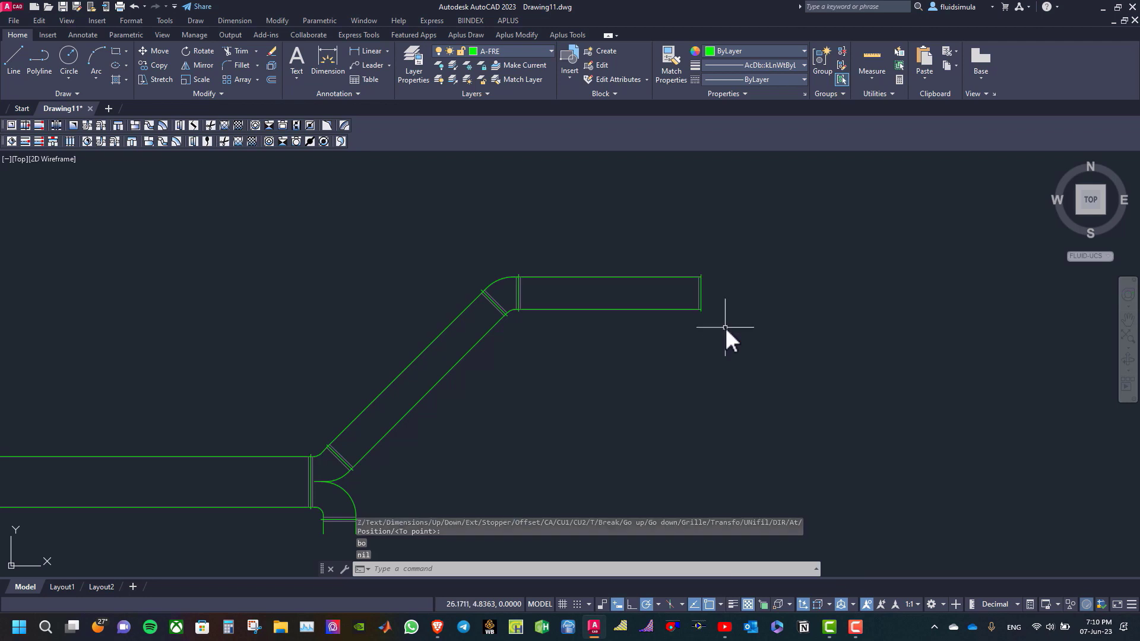
pyautogui.scroll(-3, 761, 223)
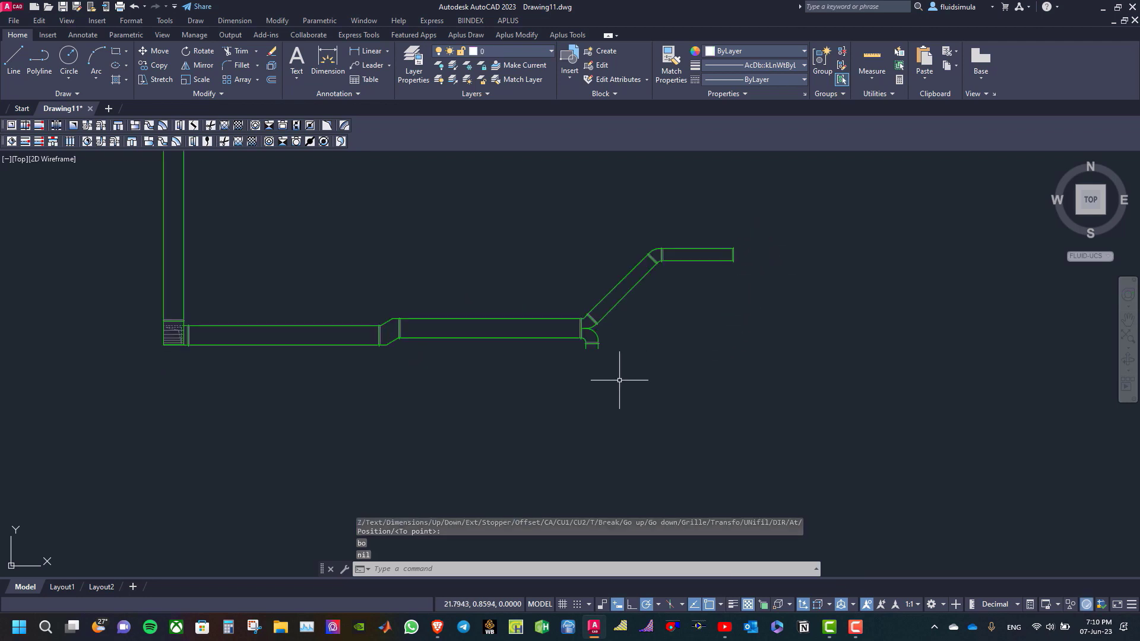
pyautogui.scroll(3, 590, 331)
pyautogui.scroll(3, 568, 326)
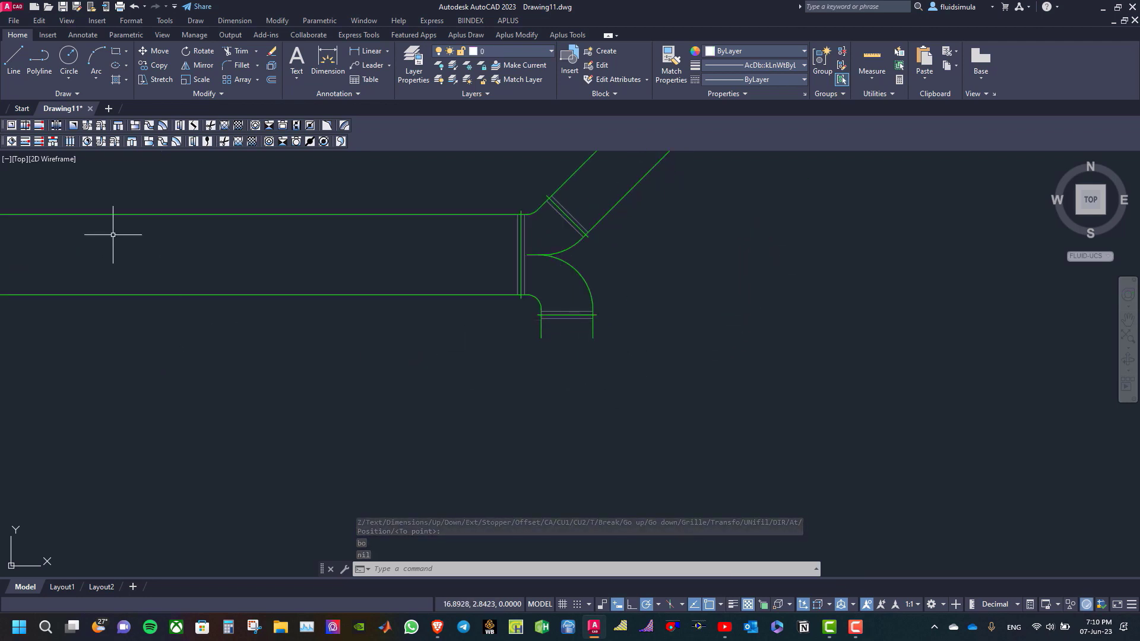
# Step: Continue a new duct straight down from the 90° elbow's open end
pyautogui.click(38, 127)
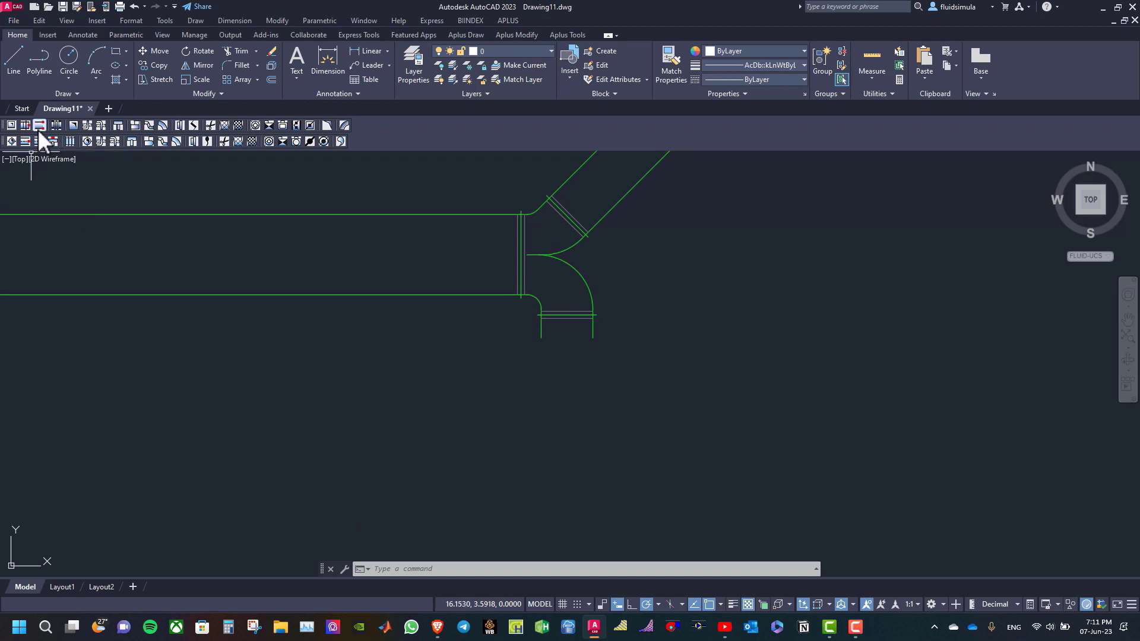
pyautogui.click(552, 330)
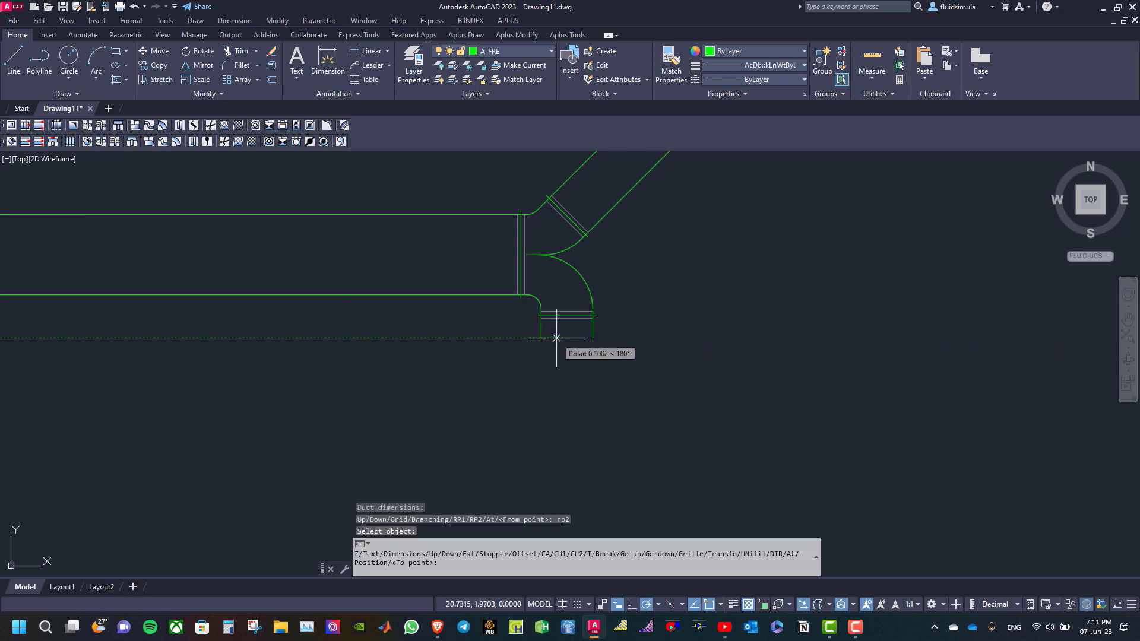
pyautogui.click(566, 423)
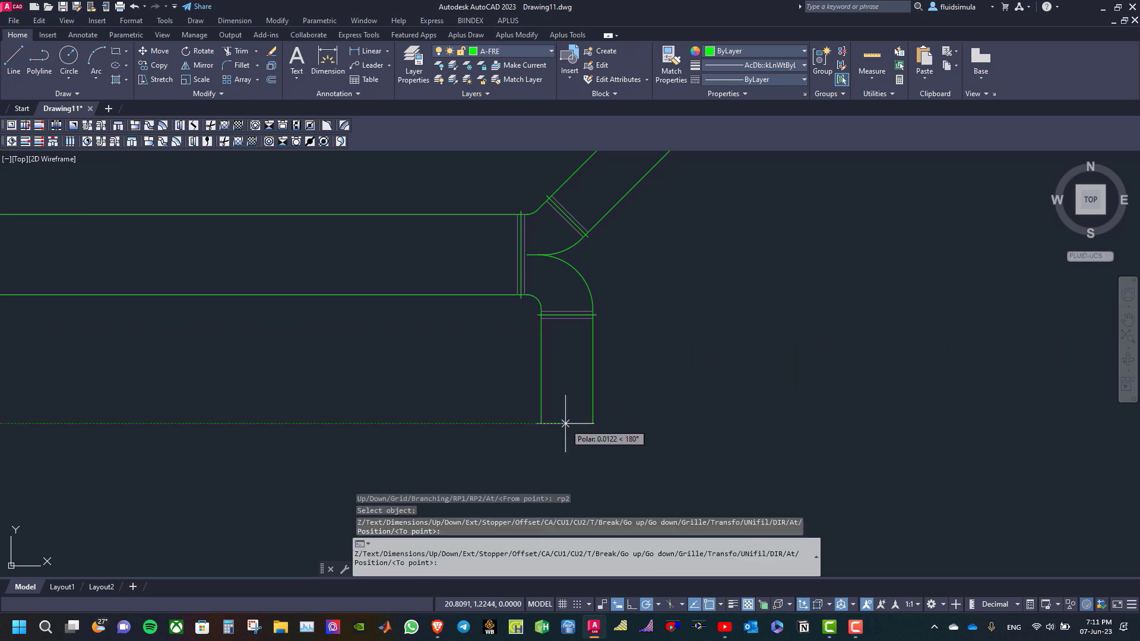
# Step: Convert the duct to 450 round with the middle transition fitting and extend it down
pyautogui.rightClick(565, 424)
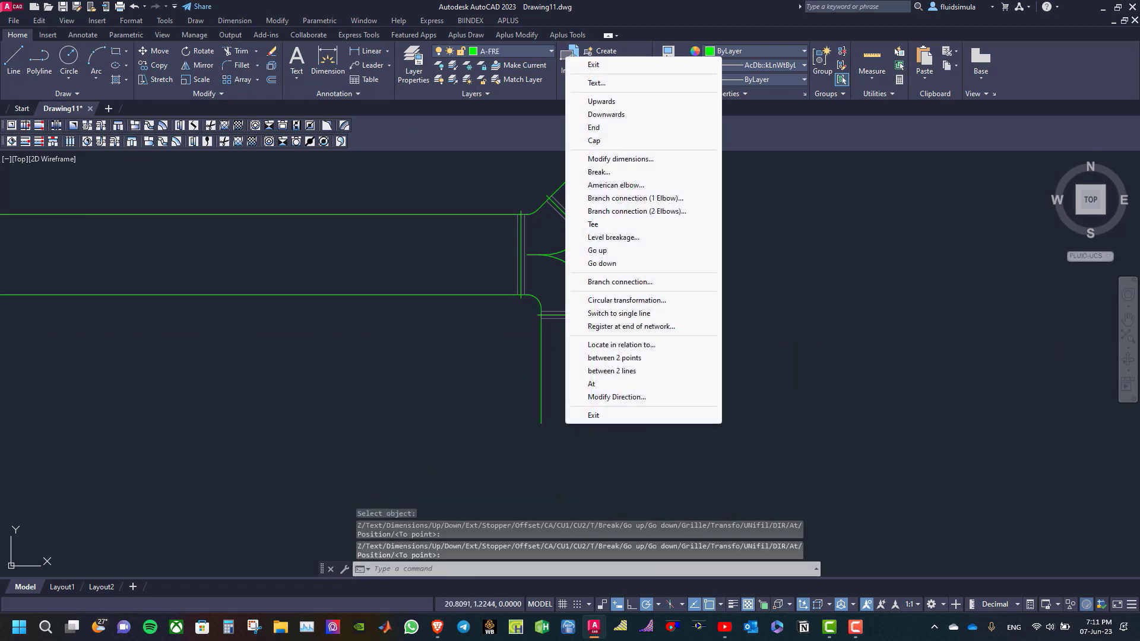
pyautogui.click(617, 301)
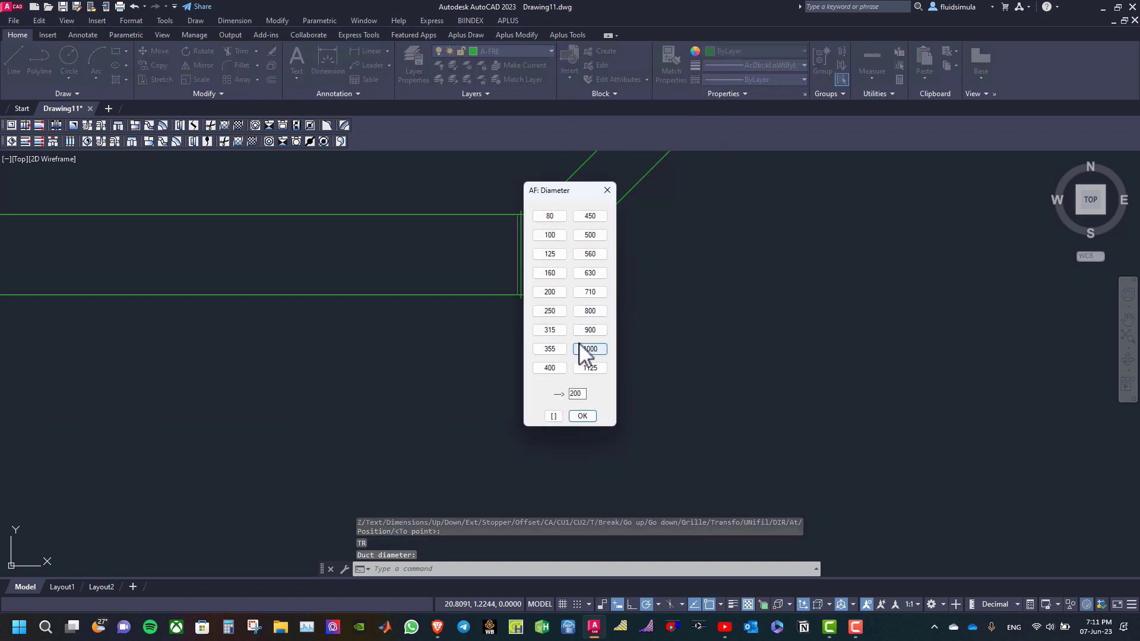
pyautogui.click(589, 216)
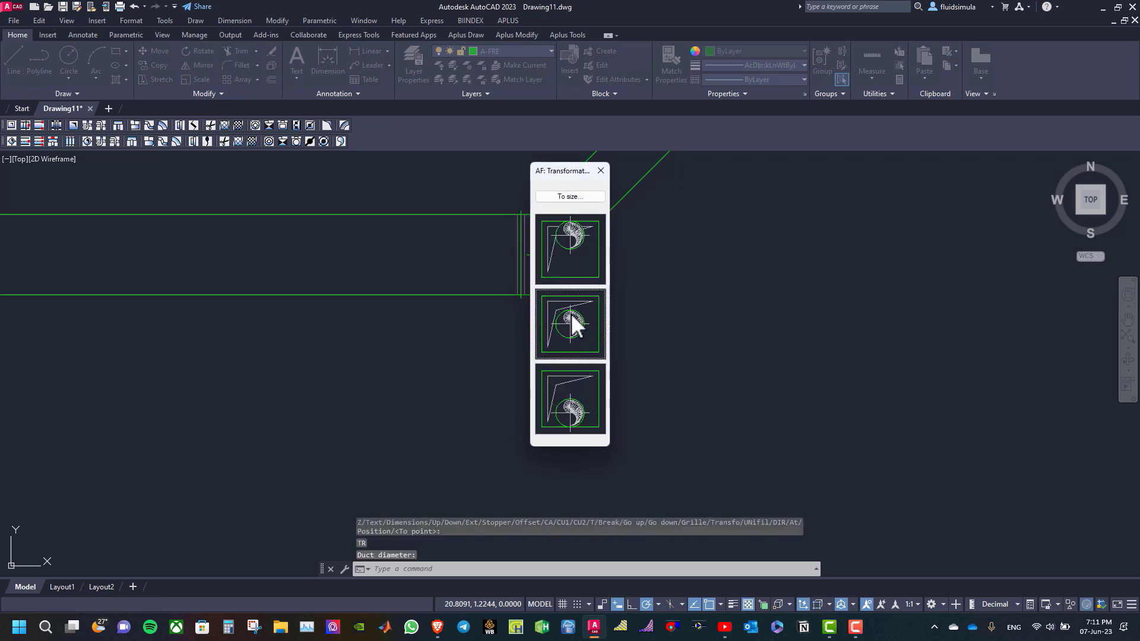
pyautogui.click(571, 318)
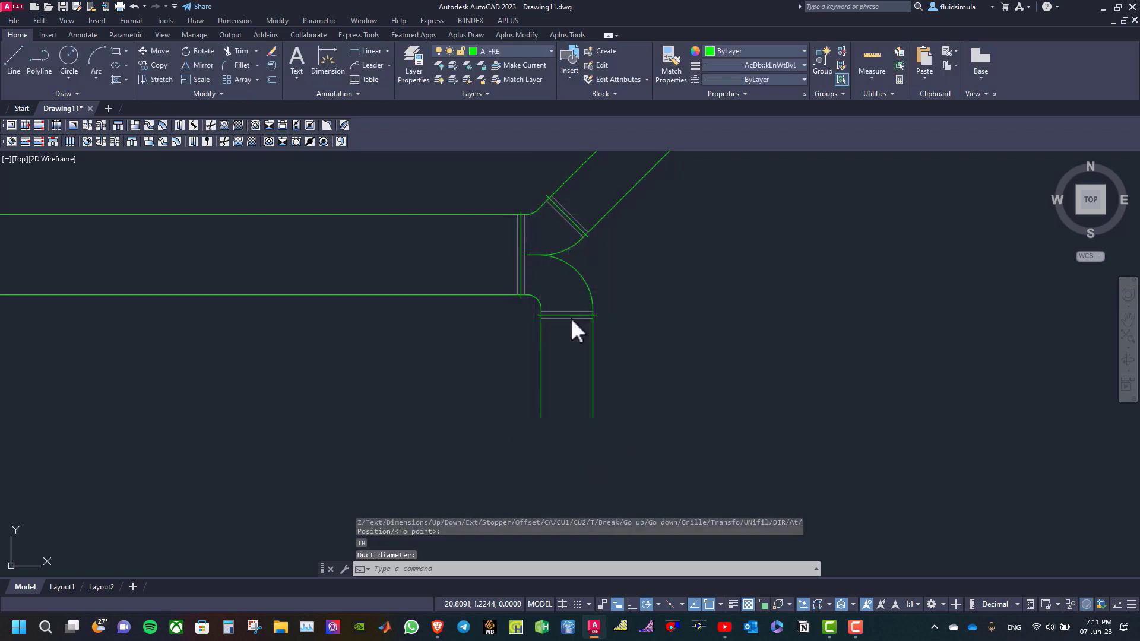
pyautogui.scroll(-3, 573, 360)
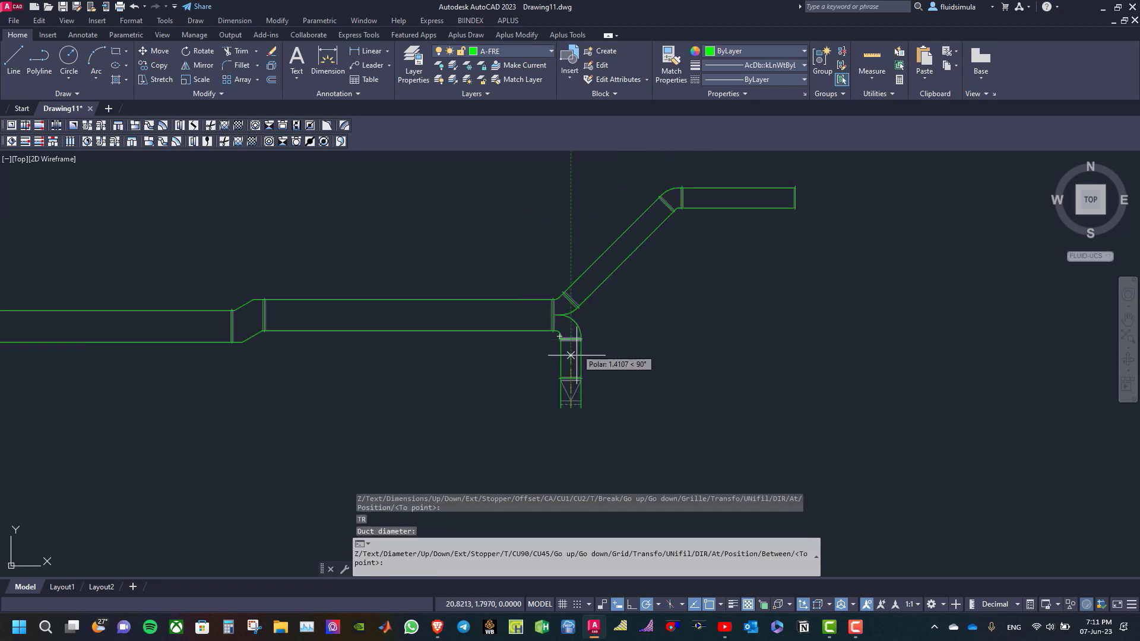
pyautogui.scroll(2, 570, 463)
pyautogui.click(575, 414)
pyautogui.rightClick(576, 414)
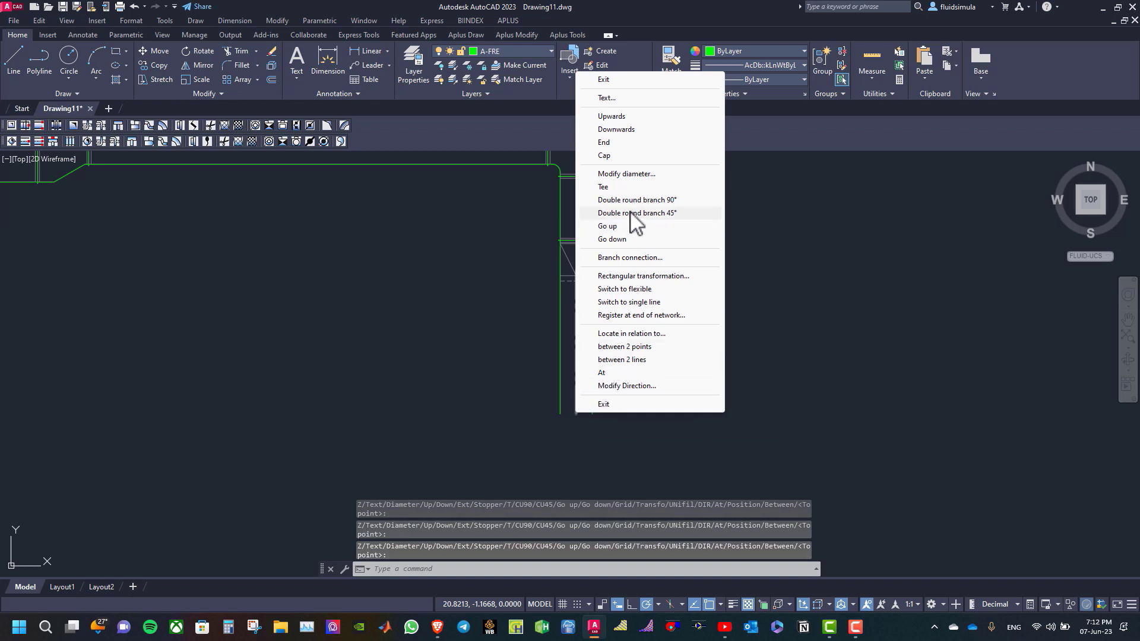
# Step: Reduce the round duct to 250 diameter with a concentric reducer
pyautogui.click(631, 174)
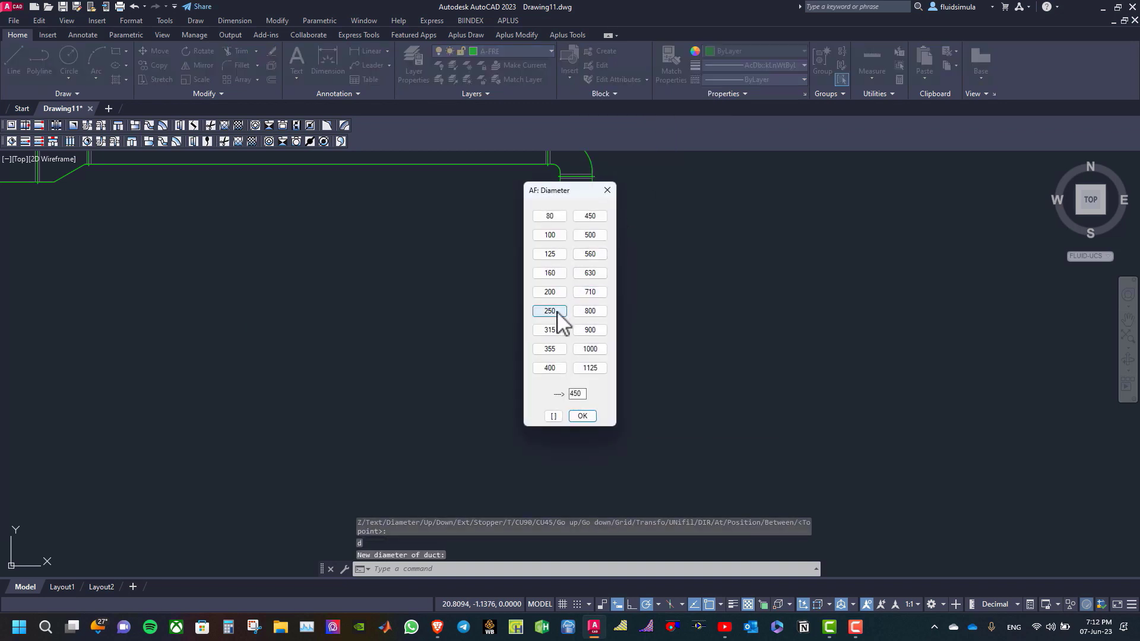
pyautogui.click(550, 311)
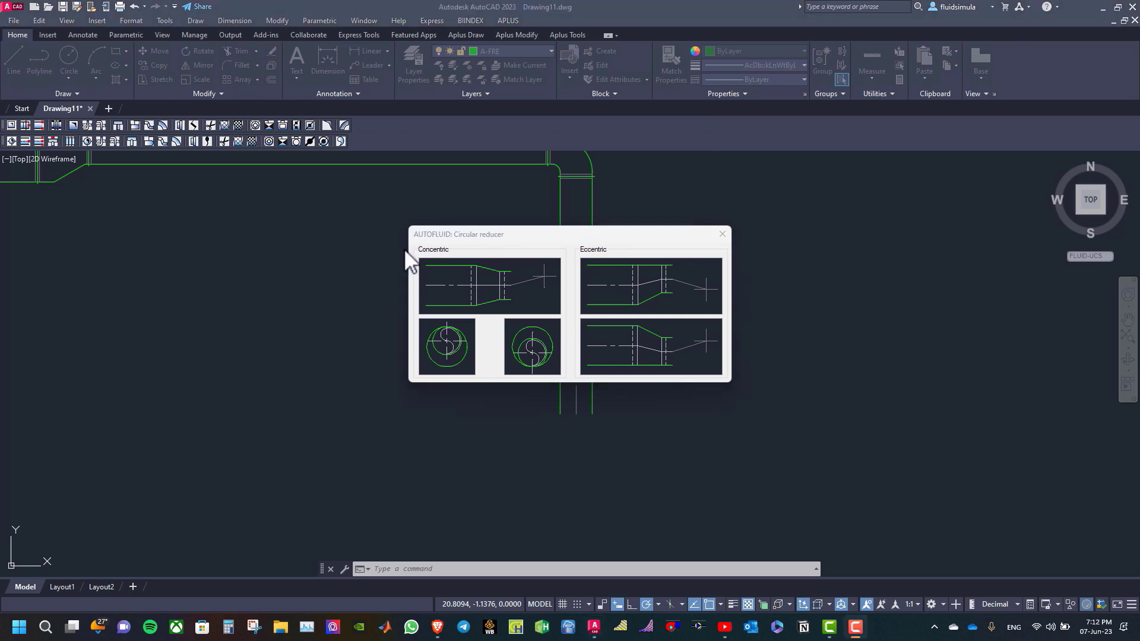
pyautogui.click(470, 279)
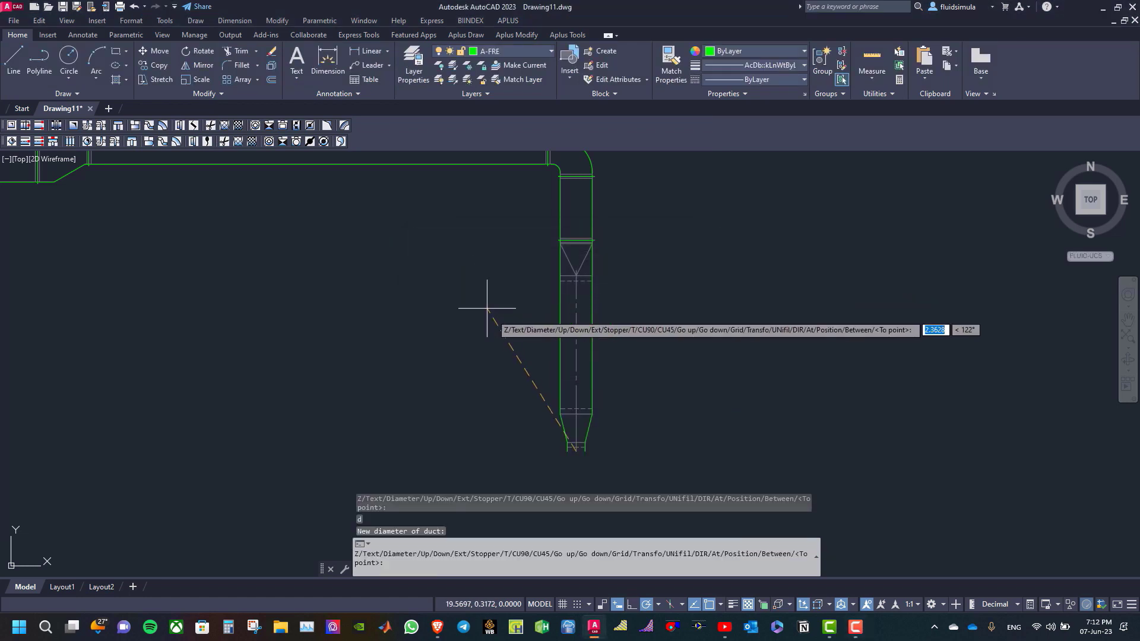
pyautogui.scroll(-3, 565, 461)
pyautogui.scroll(5, 588, 279)
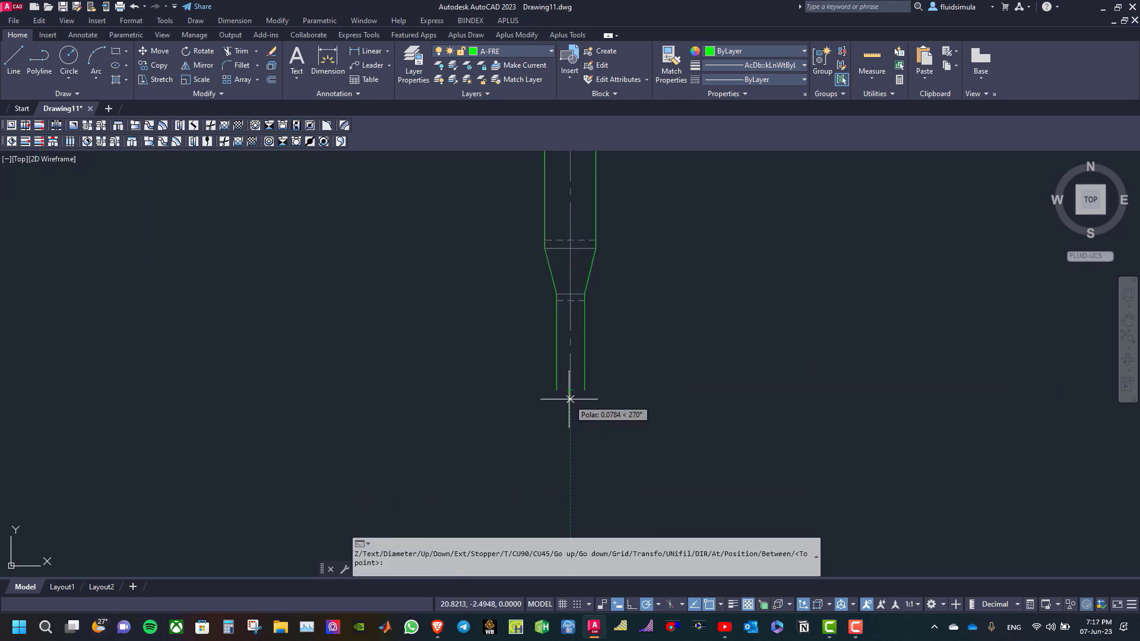
# Step: Continue the round duct down, then turn it right into a horizontal run
pyautogui.click(570, 463)
pyautogui.scroll(-3, 575, 450)
pyautogui.scroll(2, 620, 423)
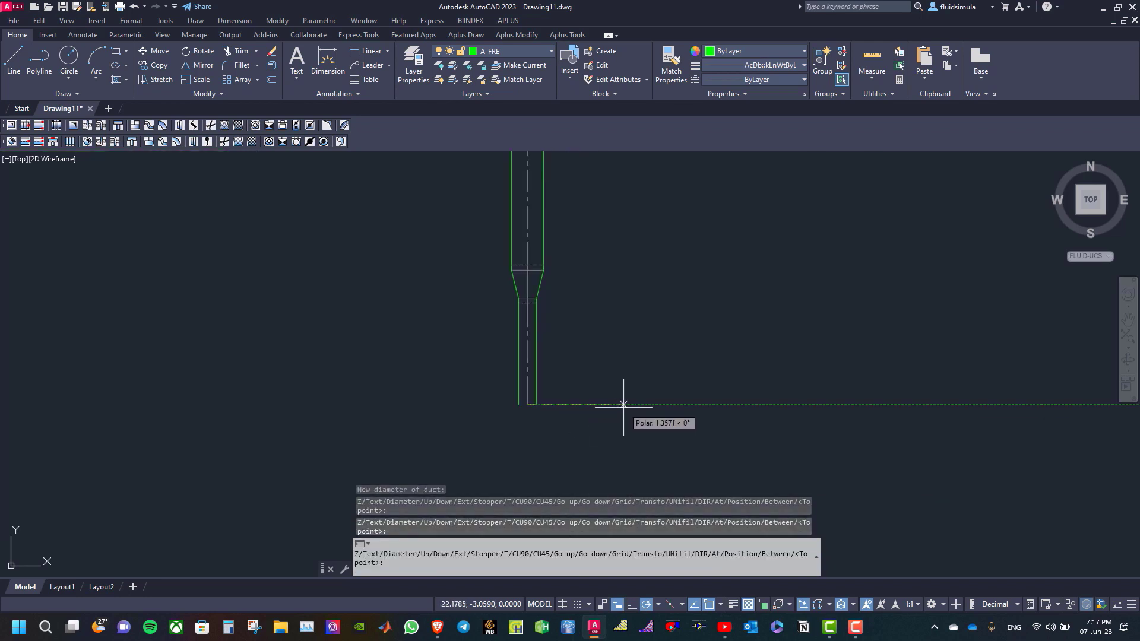
pyautogui.press('Return')
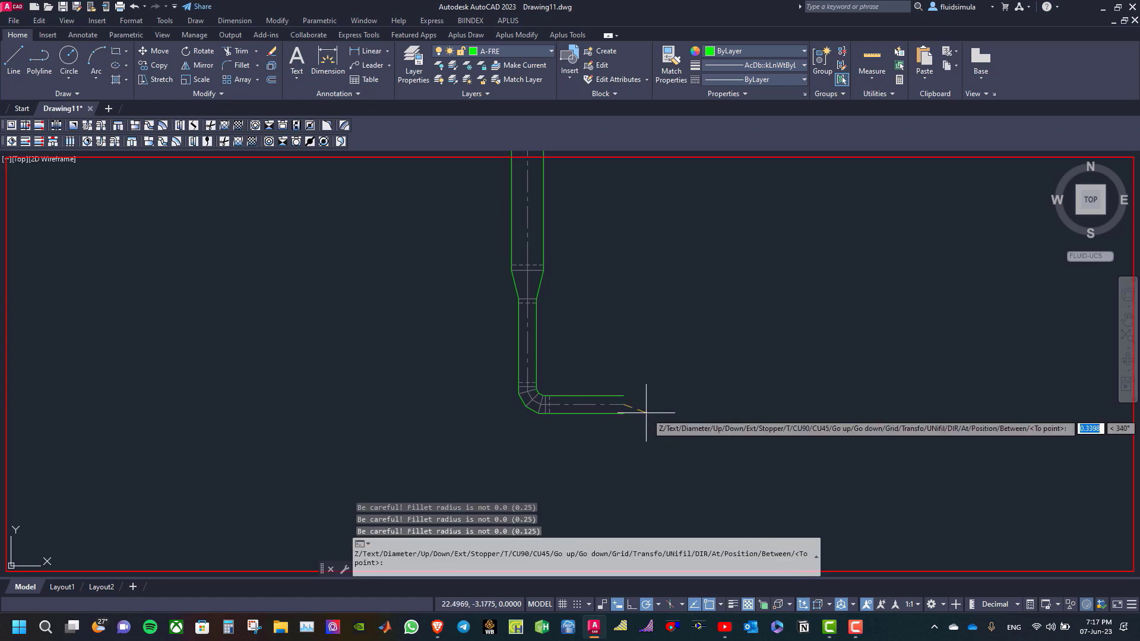
pyautogui.scroll(2, 656, 398)
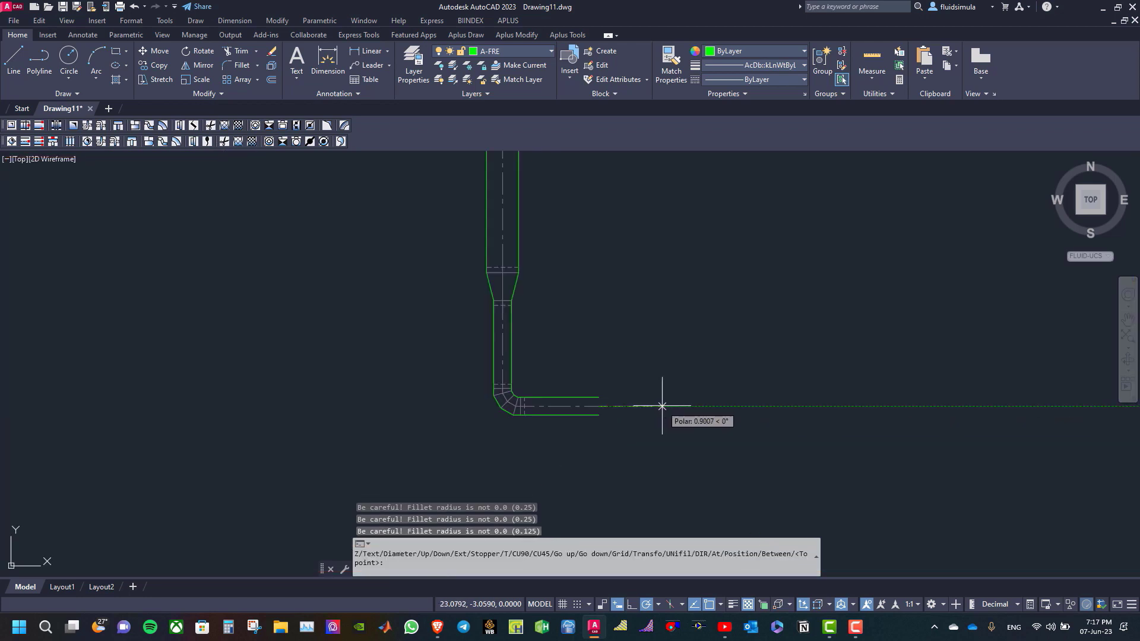
pyautogui.click(665, 406)
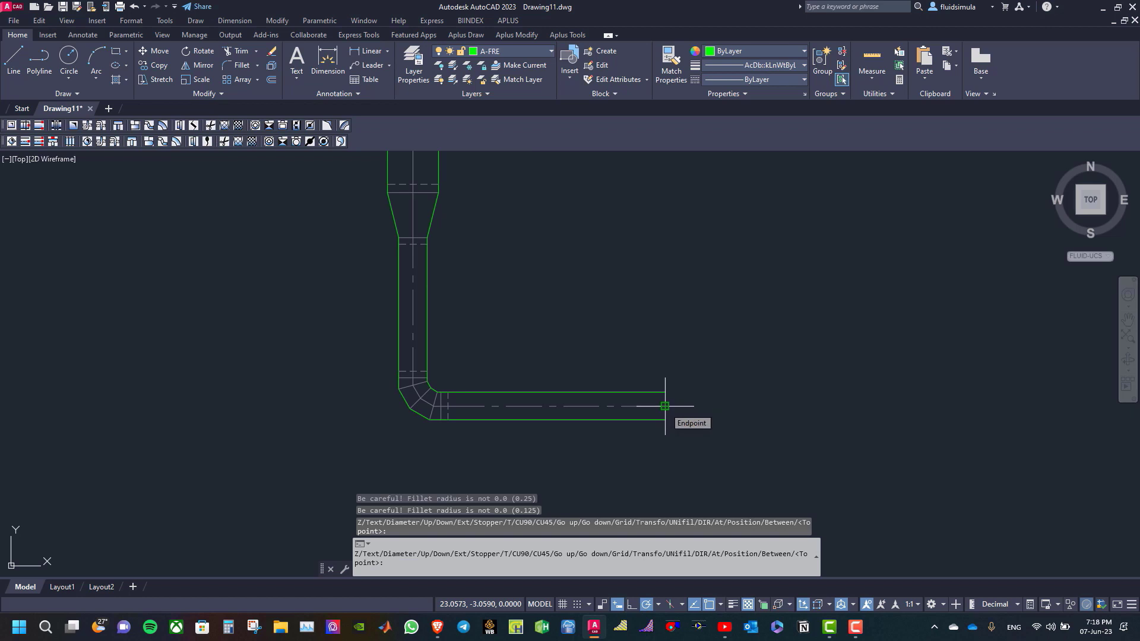
# Step: Reduce the round duct to 200 diameter with an eccentric reducer
pyautogui.rightClick(665, 406)
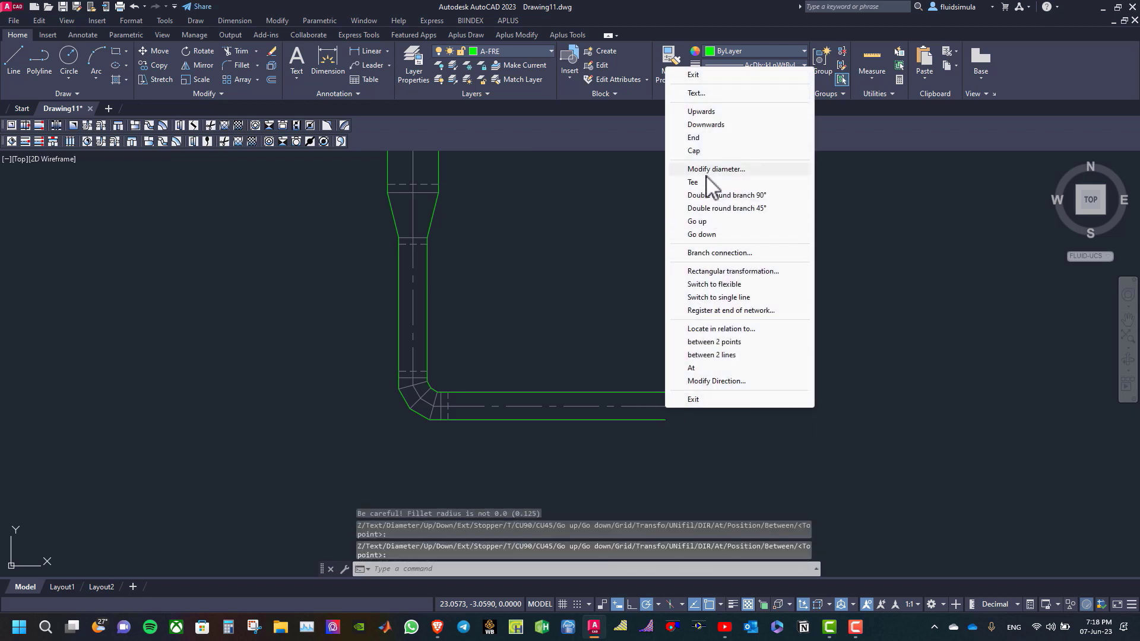
pyautogui.click(705, 172)
pyautogui.click(549, 292)
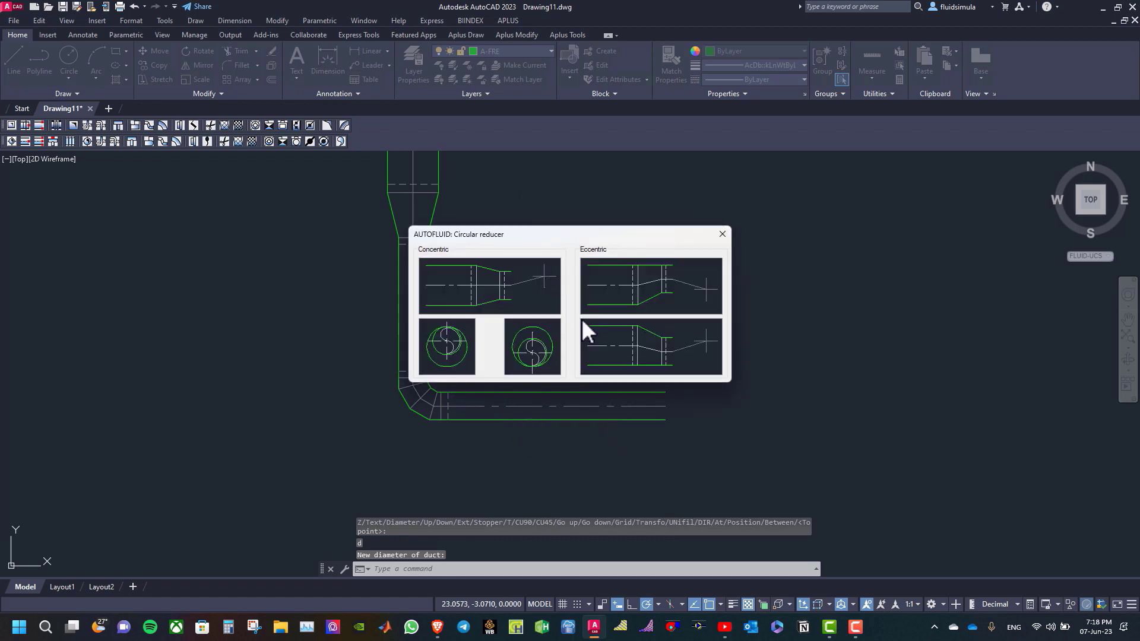
pyautogui.click(604, 332)
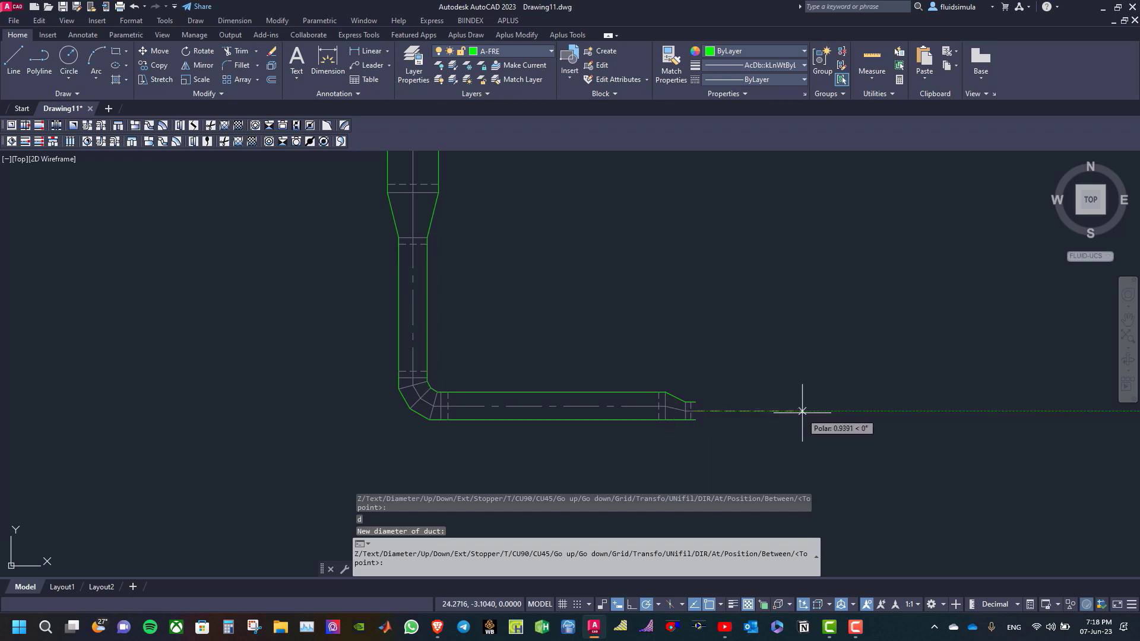
# Step: Extend the 200 duct further right and cap its end
pyautogui.click(806, 410)
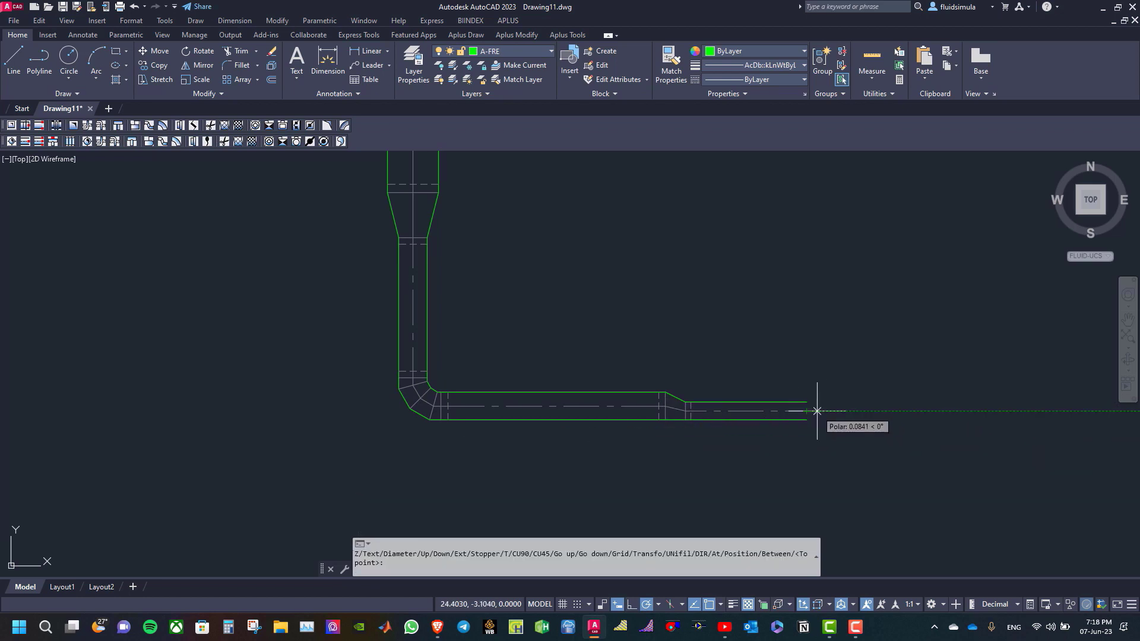
pyautogui.click(857, 411)
pyautogui.rightClick(857, 411)
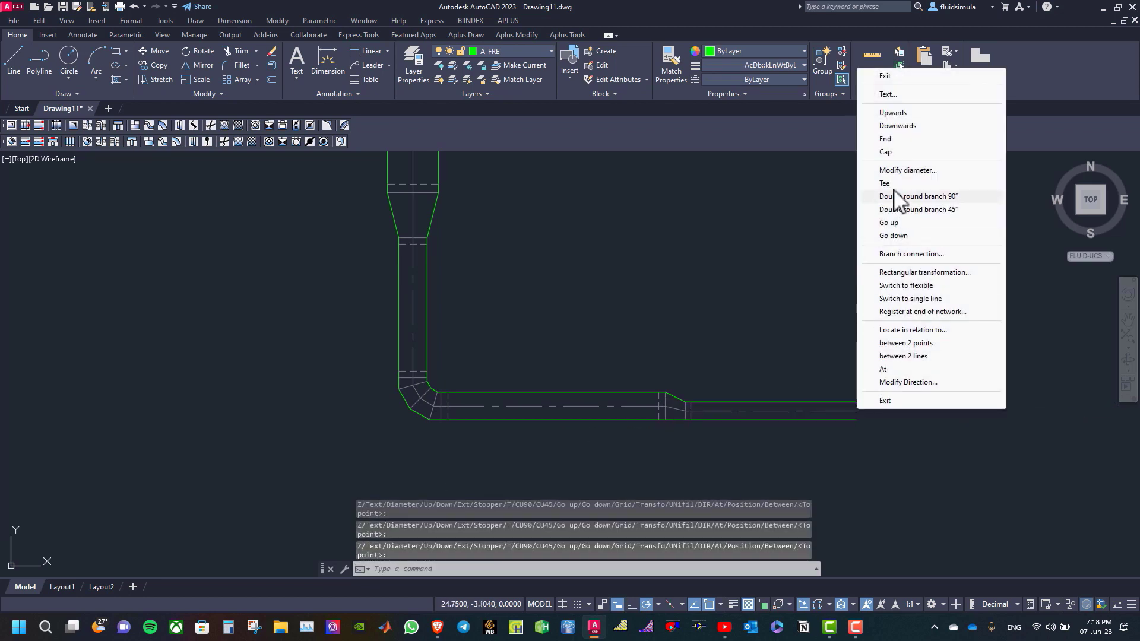
pyautogui.click(893, 153)
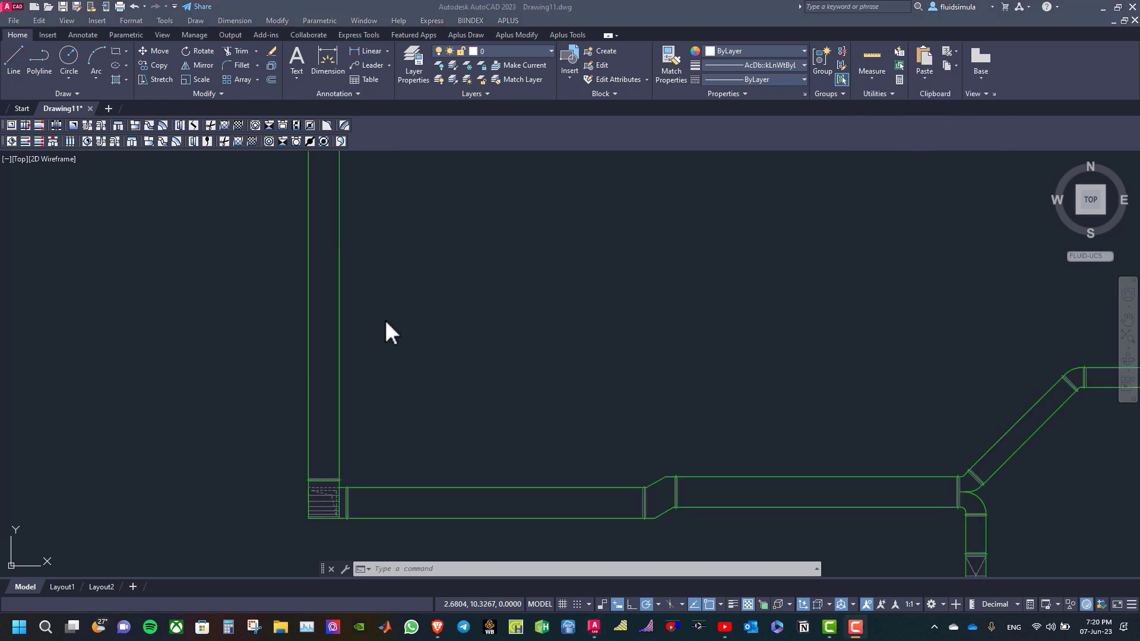
# Step: Start a 355 Fresh air round duct as a round-on-rectangular branch off the vertical duct, heading right
pyautogui.click(12, 140)
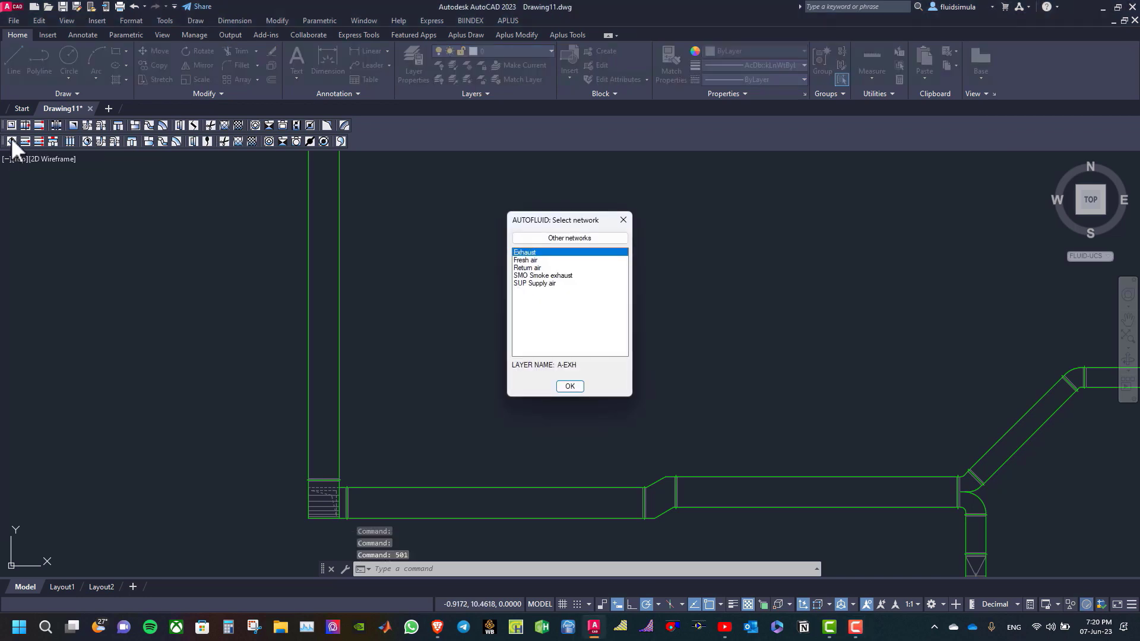
pyautogui.click(527, 268)
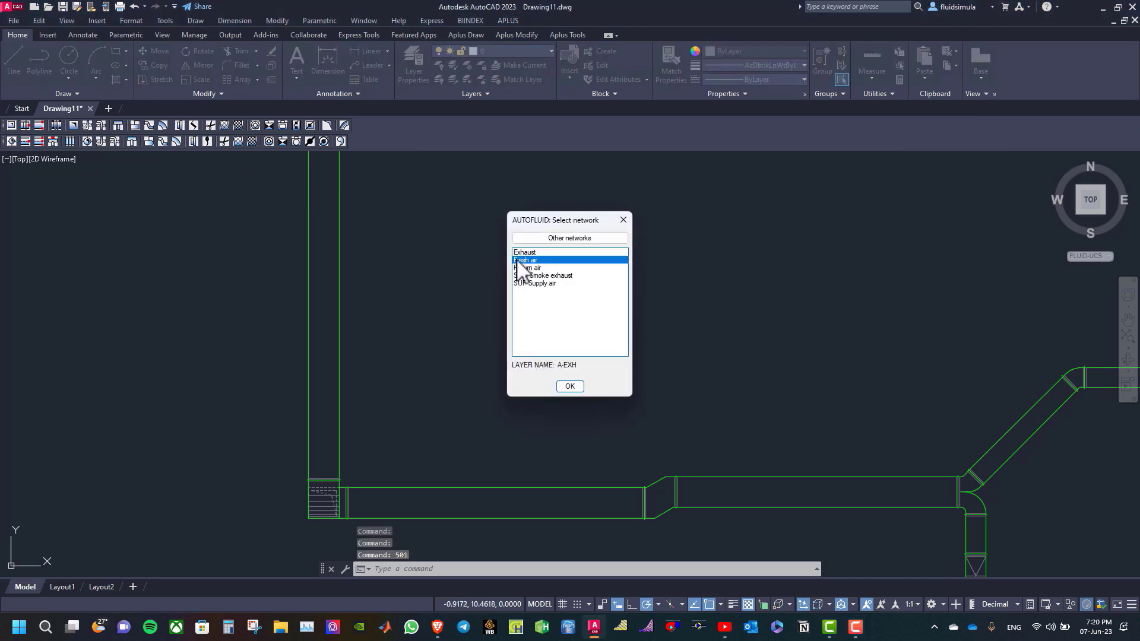
pyautogui.click(569, 384)
pyautogui.click(549, 349)
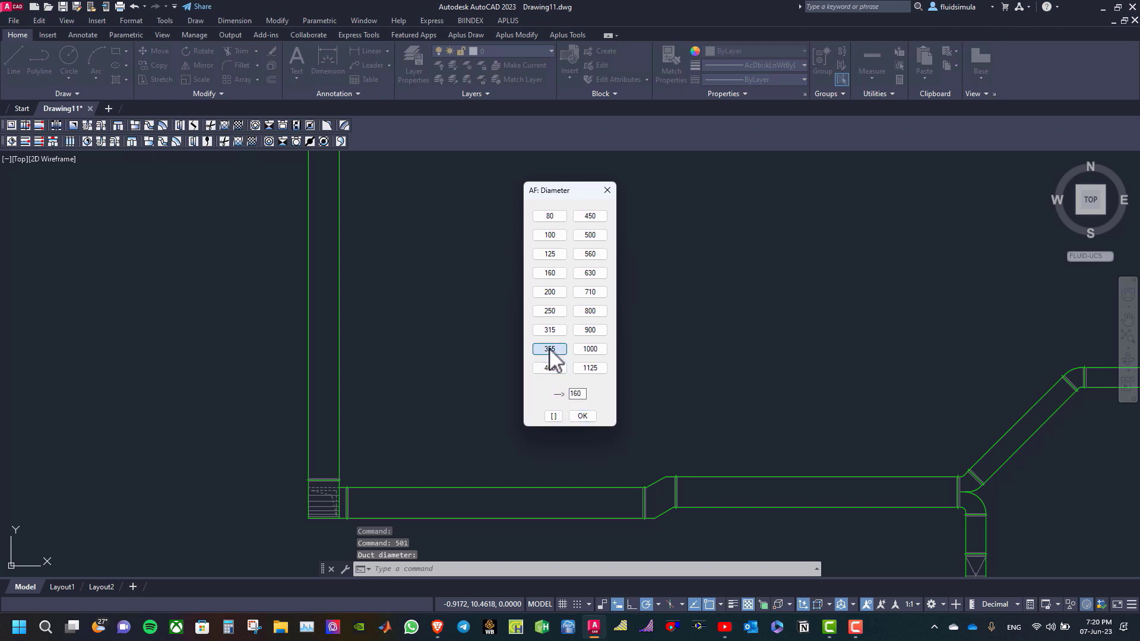
pyautogui.rightClick(547, 347)
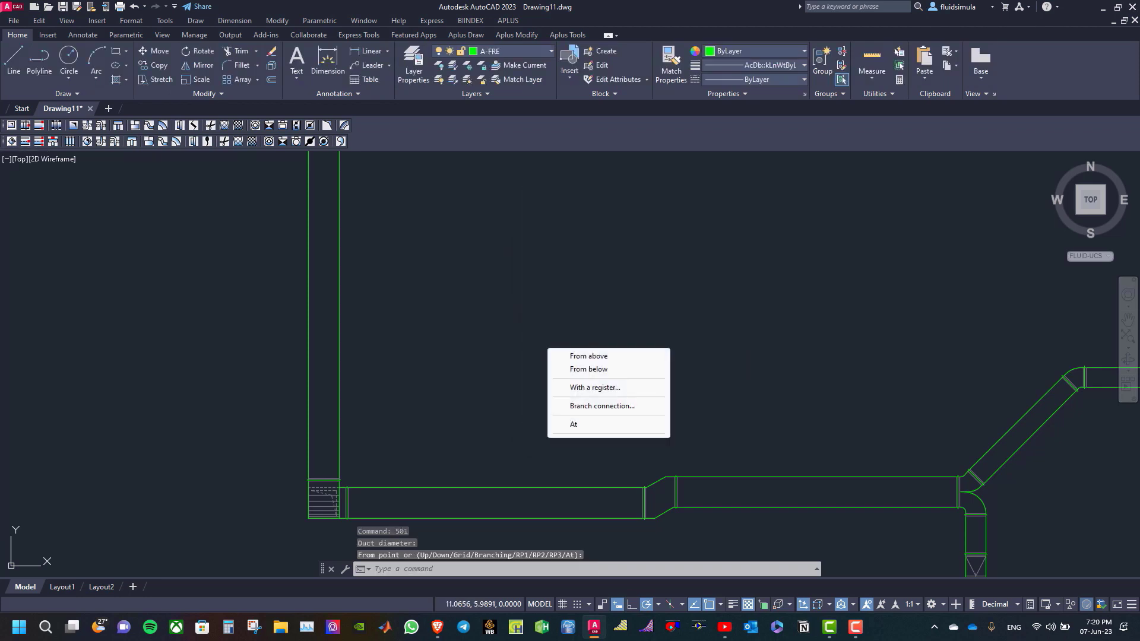
pyautogui.click(584, 407)
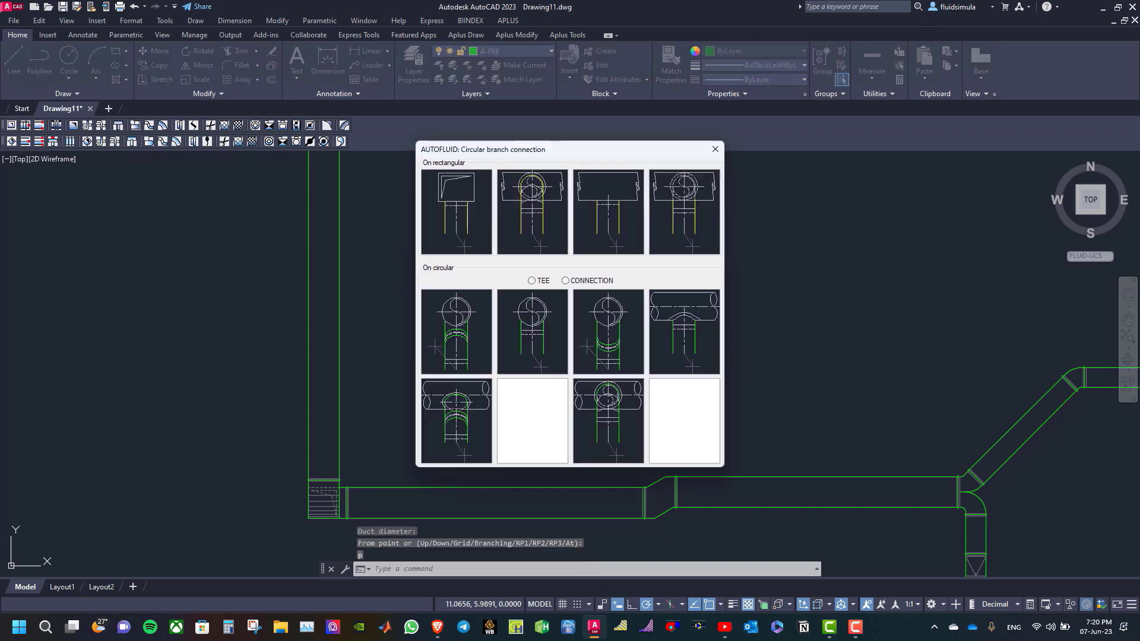
pyautogui.doubleClick(537, 188)
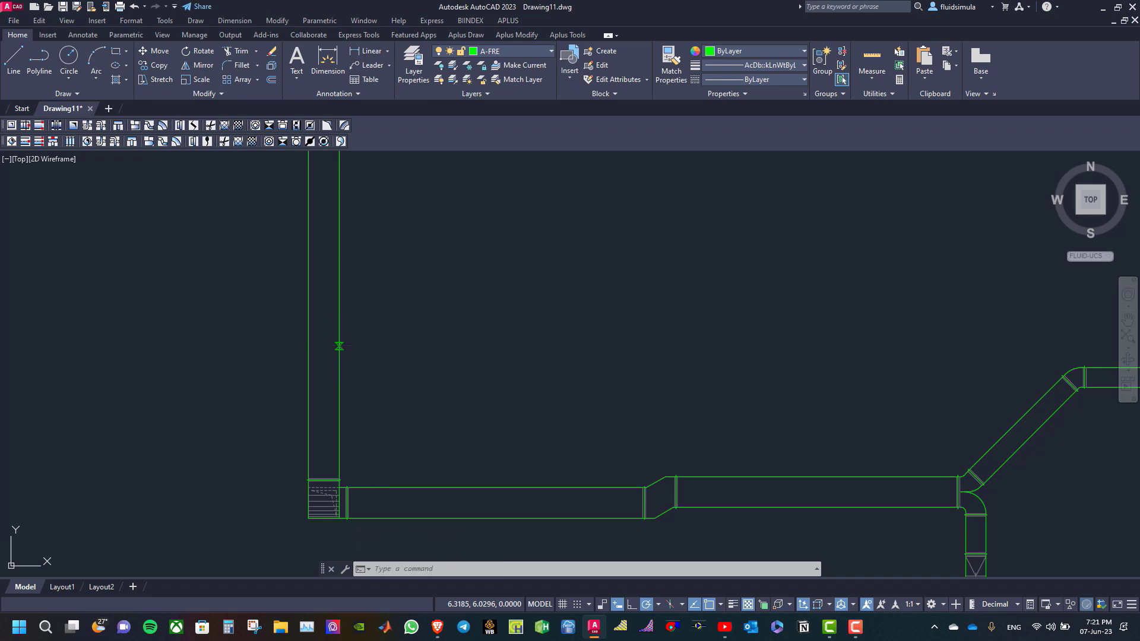
pyautogui.click(339, 346)
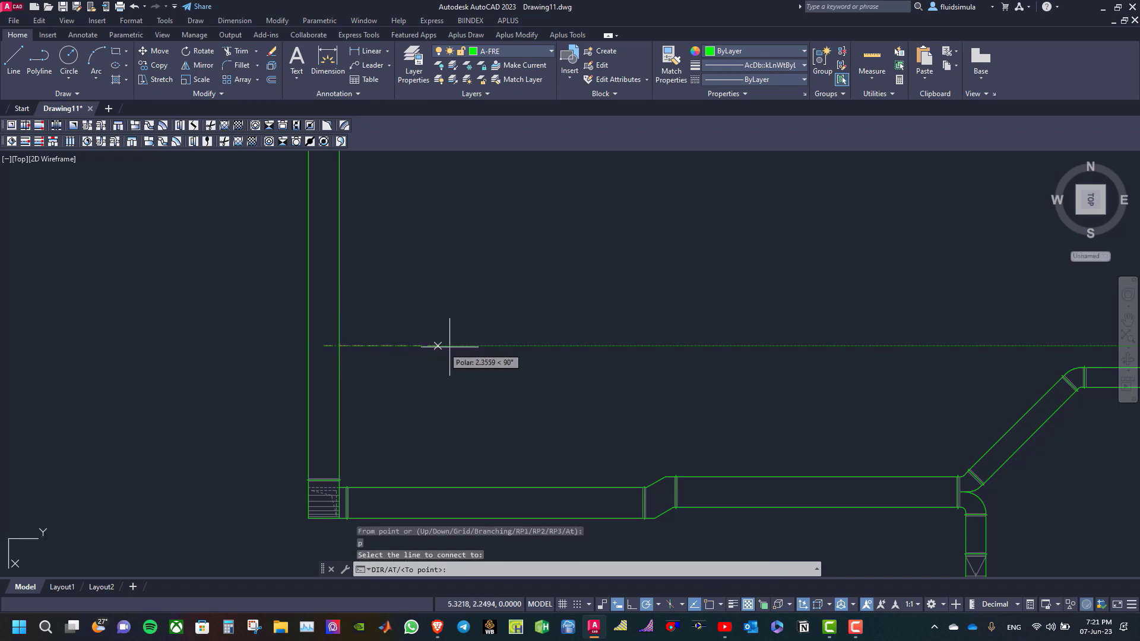
pyautogui.click(493, 346)
# Step: Add an end-of-network square plenum register: 555×555×355 plenum, 635×635 register, air supply
pyautogui.rightClick(493, 346)
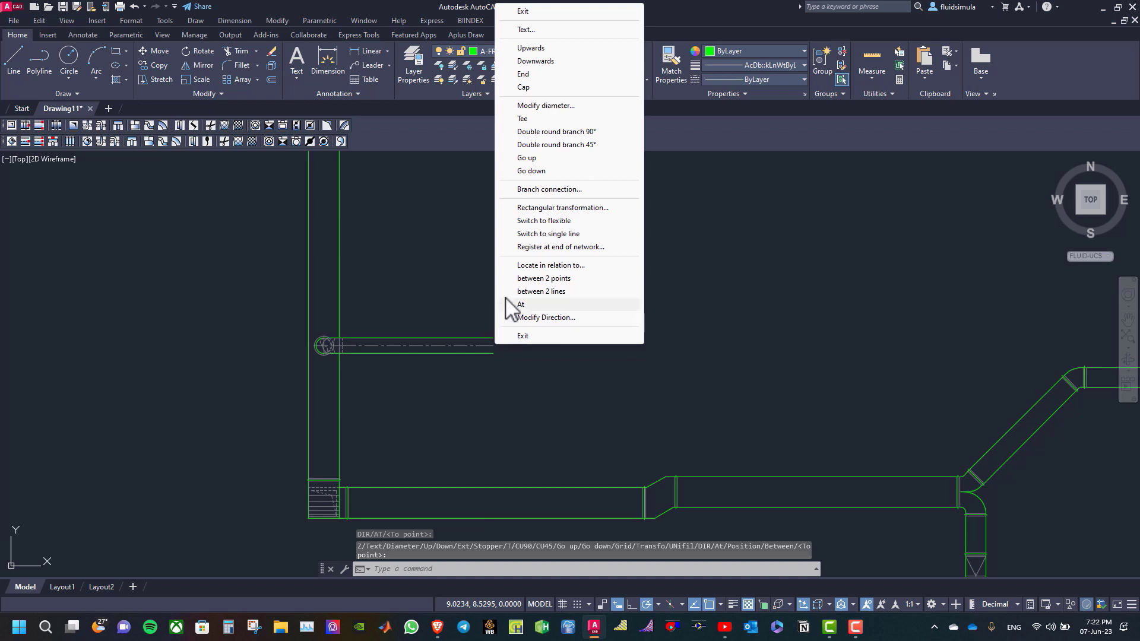
pyautogui.click(521, 248)
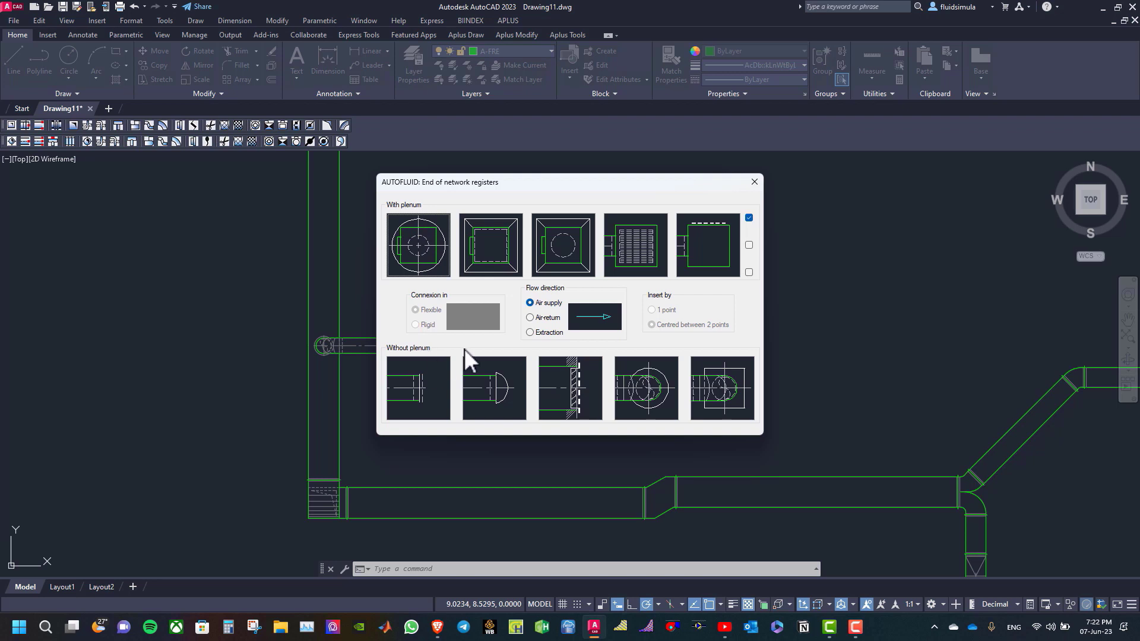
pyautogui.doubleClick(495, 238)
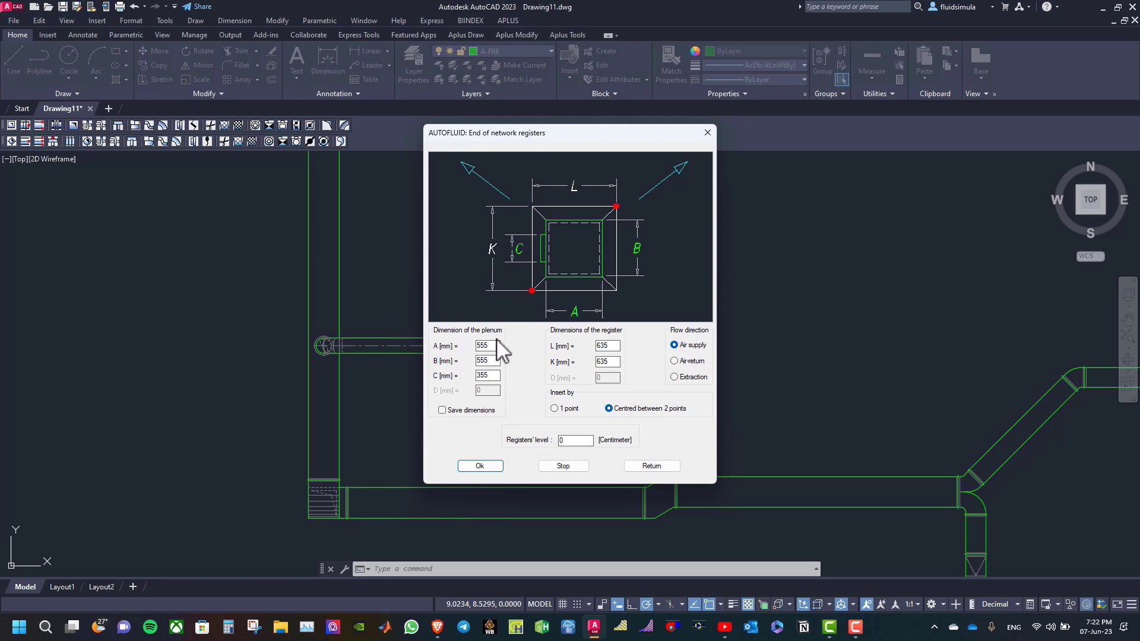
# Step: Accept the plenum register dimensions and add supply-air arrows pointing right, down and up
pyautogui.click(480, 466)
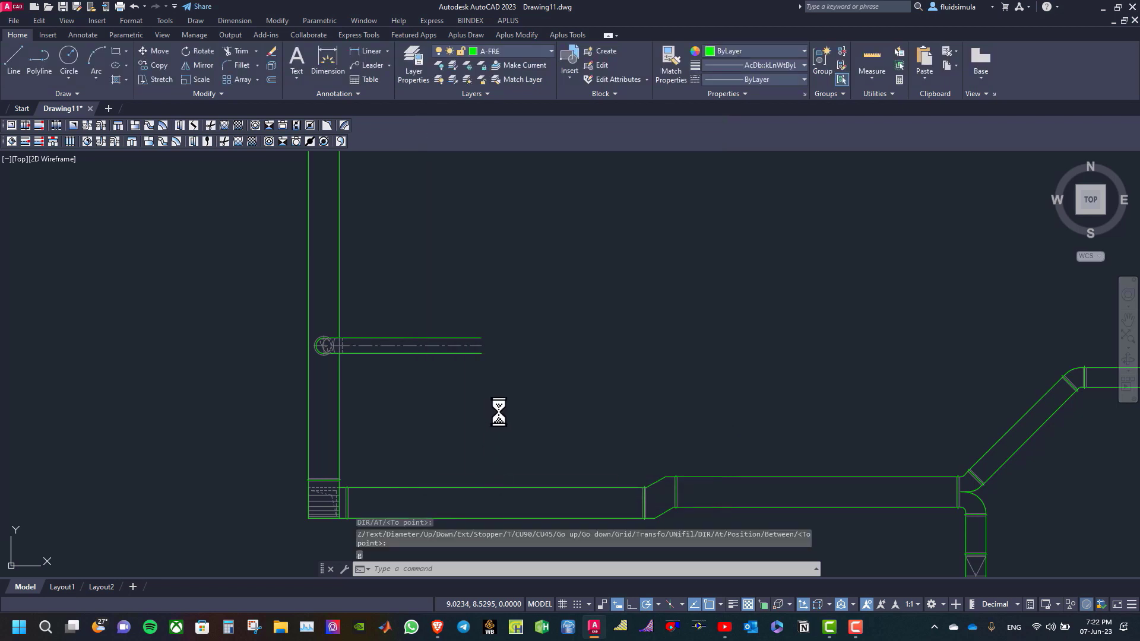
pyautogui.scroll(2, 484, 351)
pyautogui.scroll(2, 486, 355)
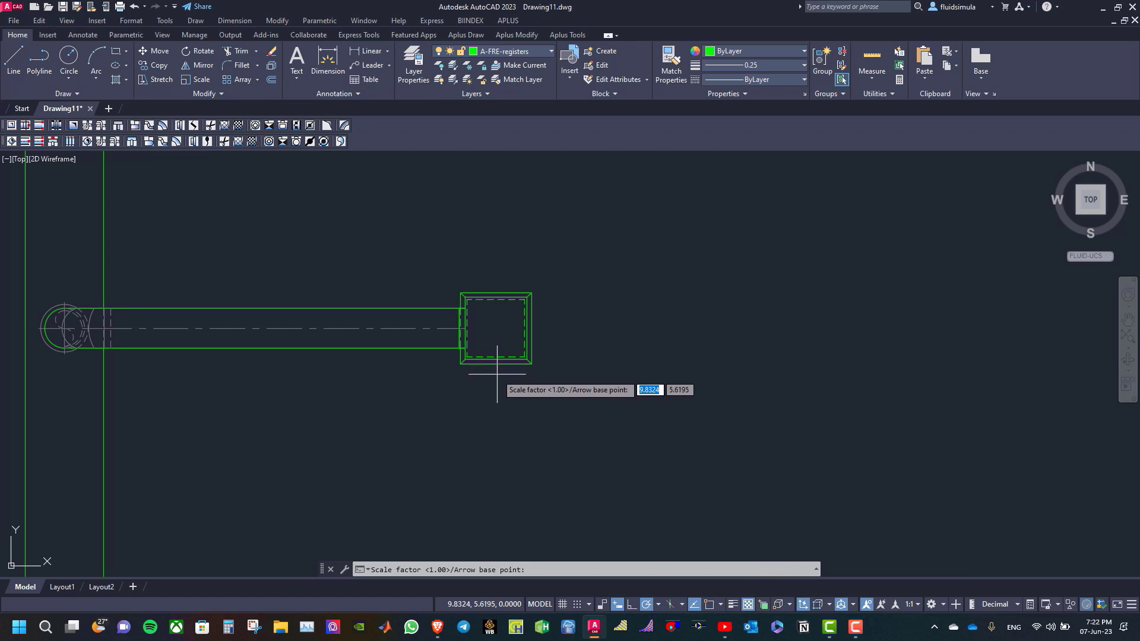
pyautogui.click(498, 410)
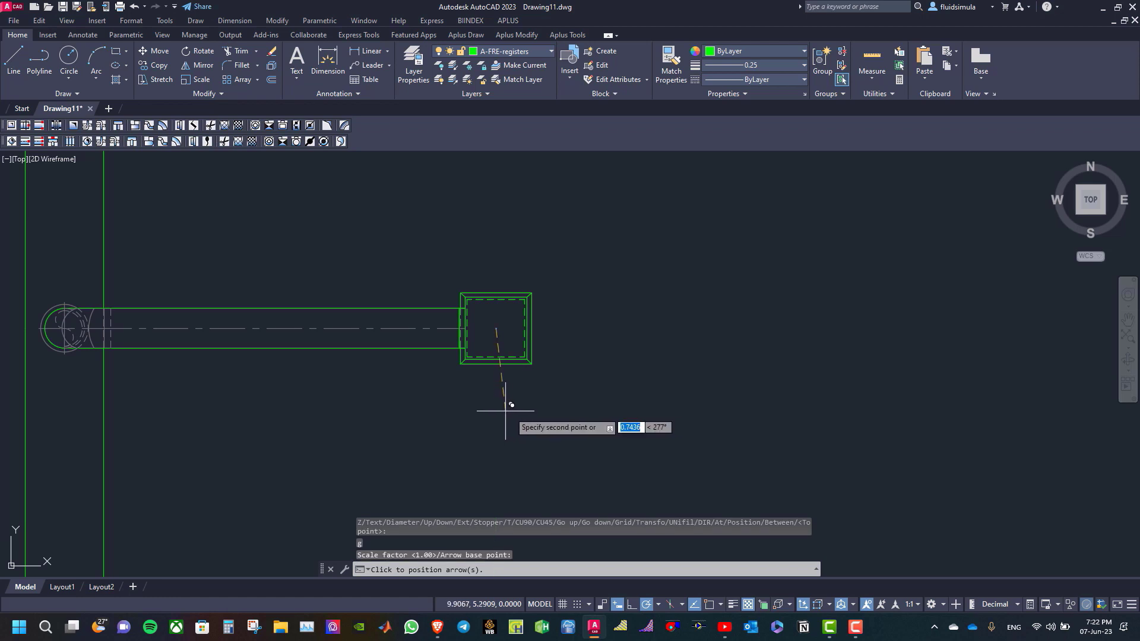
pyautogui.click(574, 328)
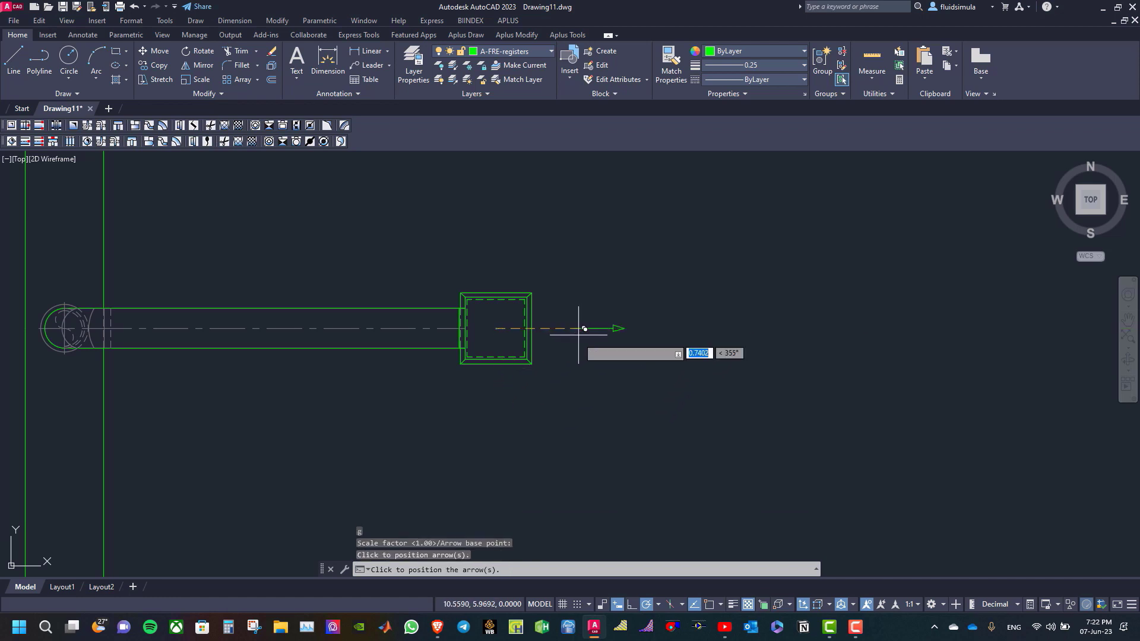
pyautogui.click(494, 407)
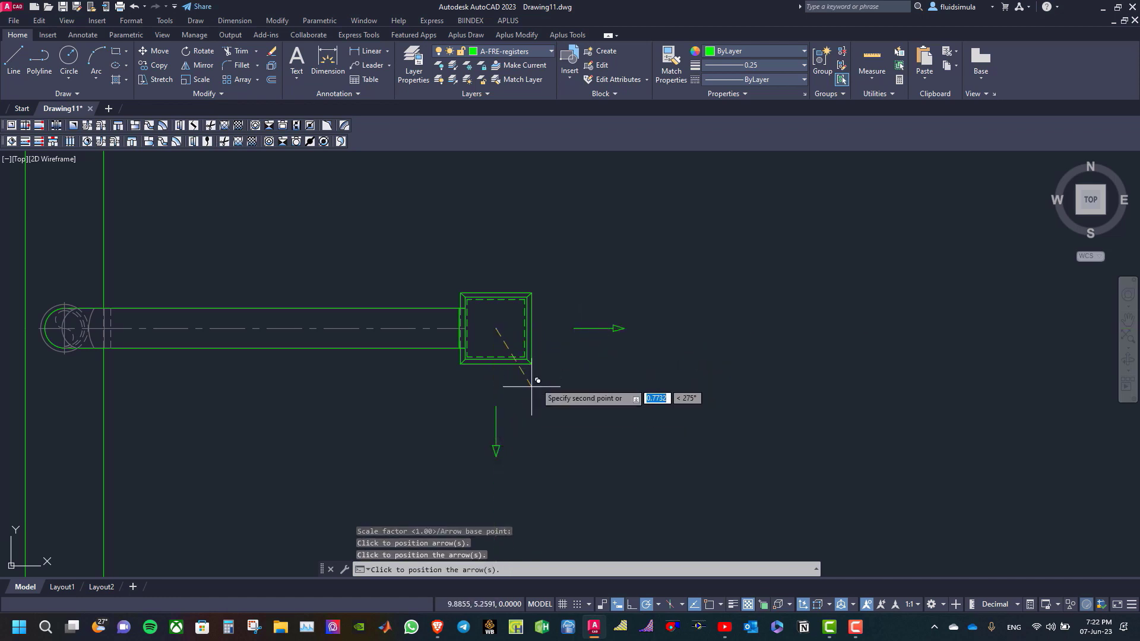
pyautogui.click(594, 250)
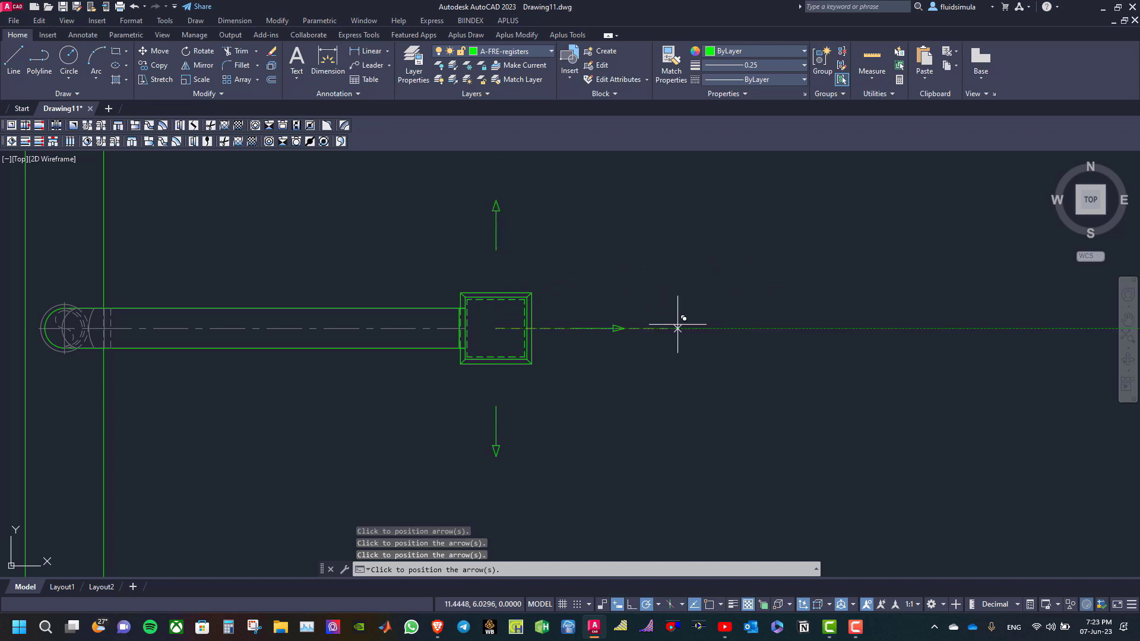
pyautogui.press('Return')
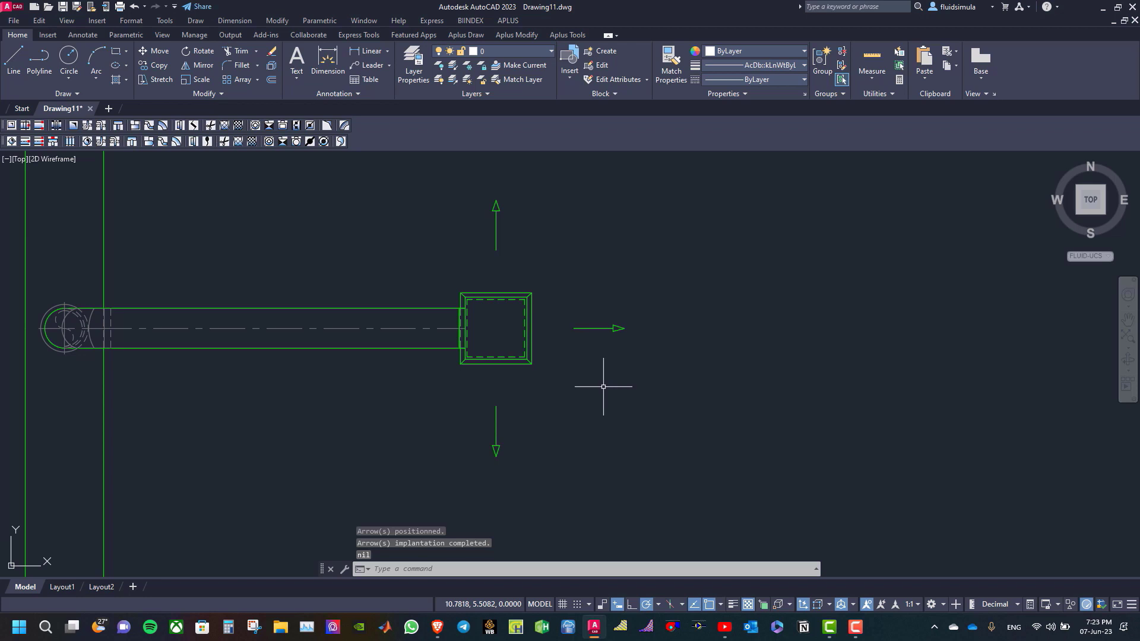
pyautogui.scroll(-3, 600, 388)
pyautogui.scroll(3, 550, 419)
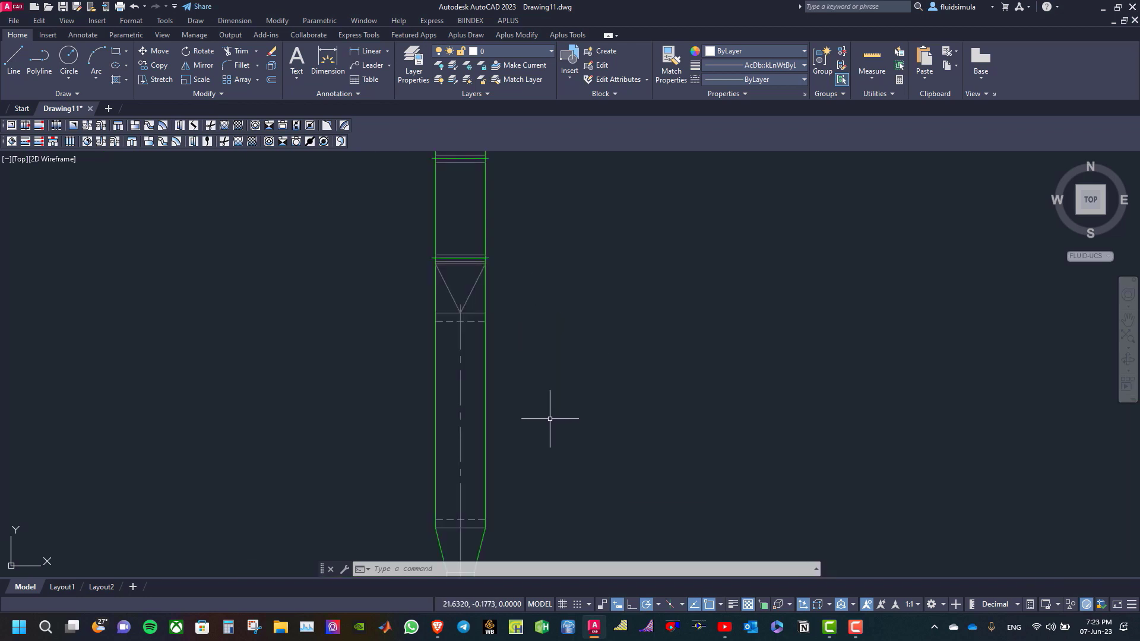
# Step: Start another Fresh air round duct as a round-on-round branch off the vertical duct's right side, running right
pyautogui.click(12, 141)
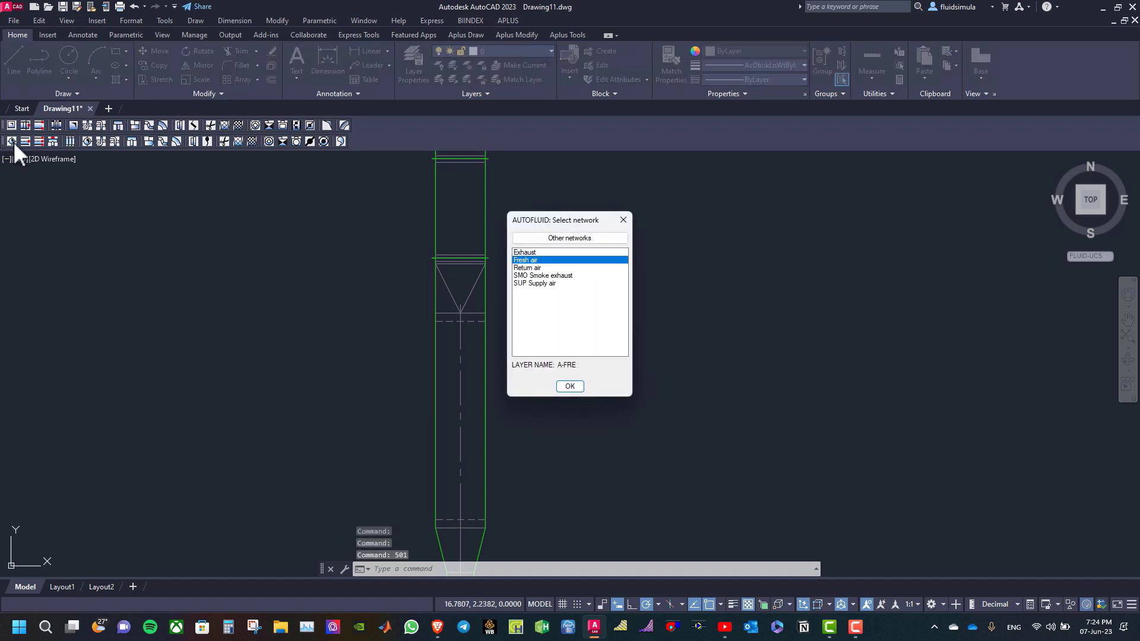
pyautogui.click(567, 387)
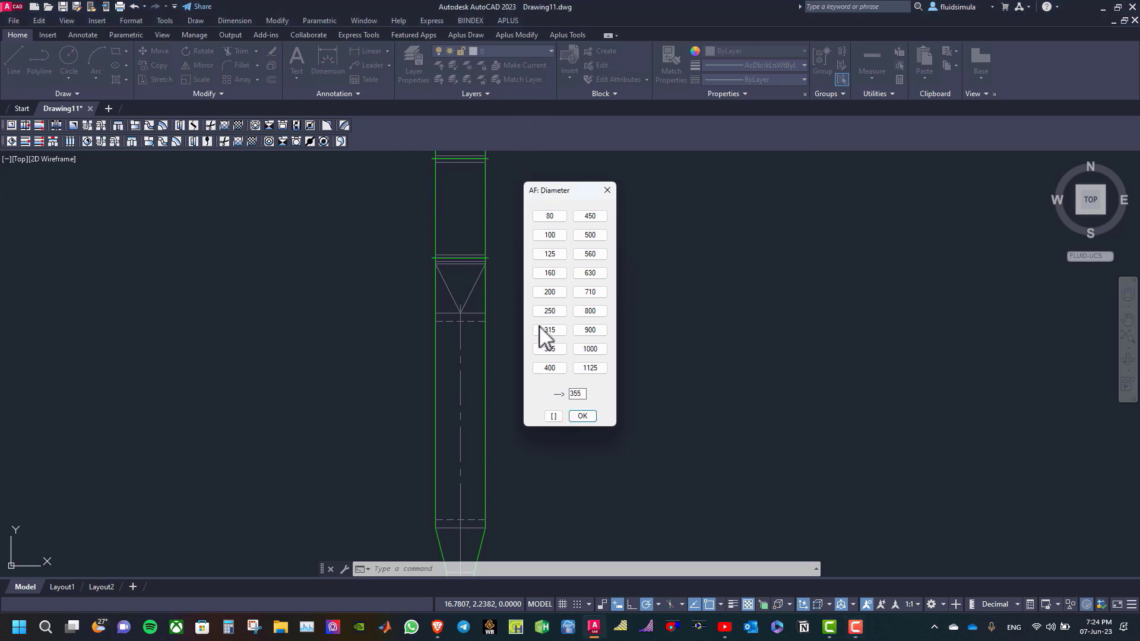
pyautogui.click(551, 311)
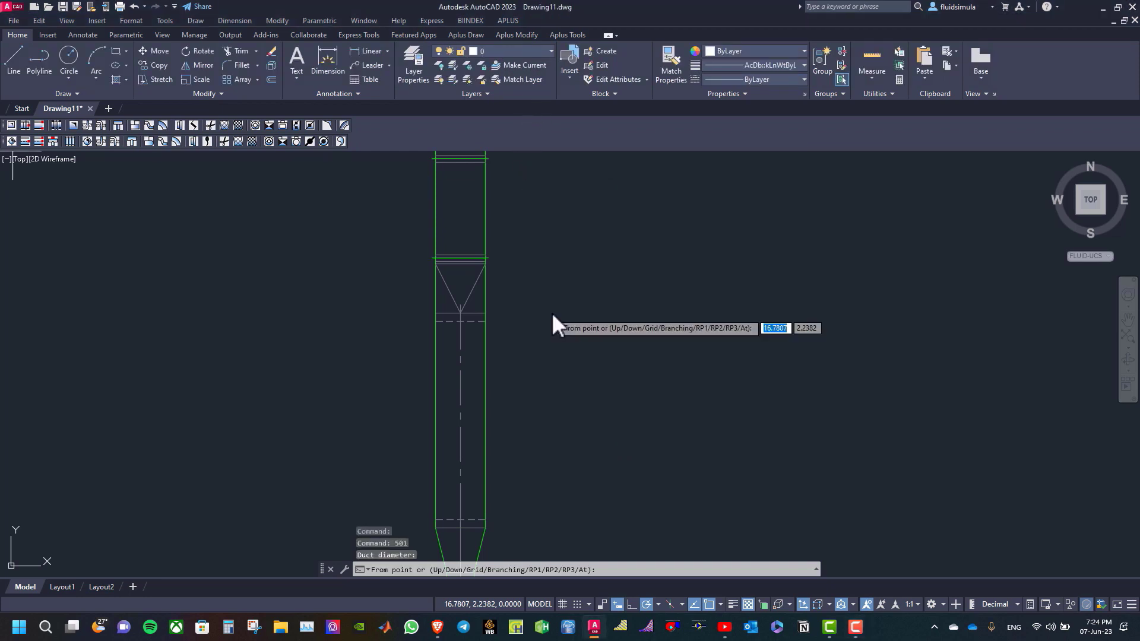
pyautogui.rightClick(531, 352)
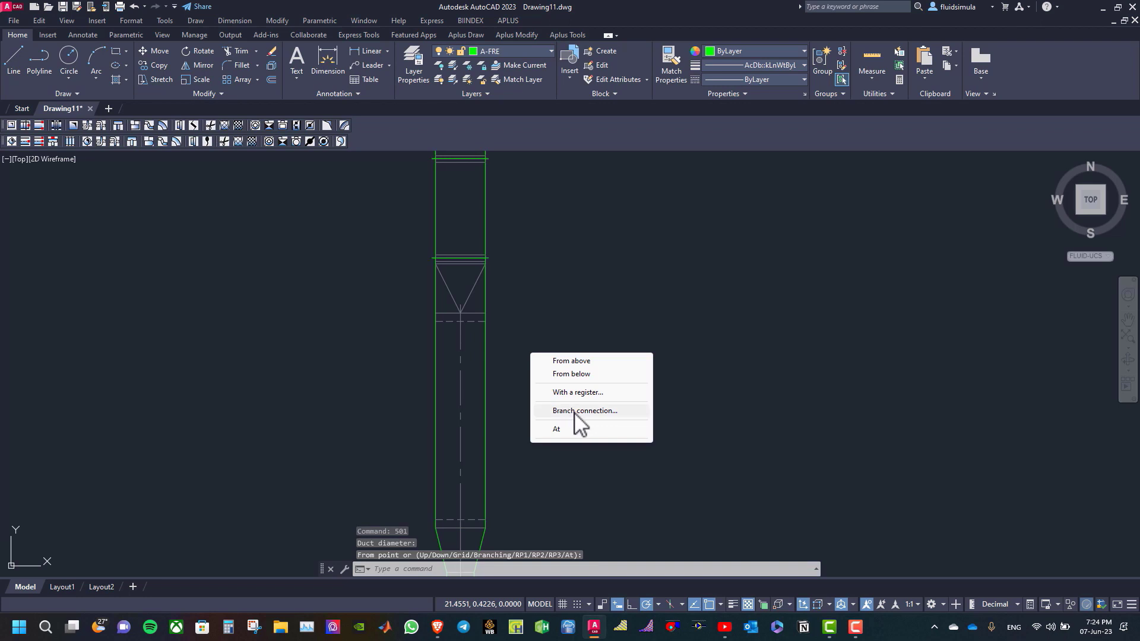
pyautogui.click(575, 411)
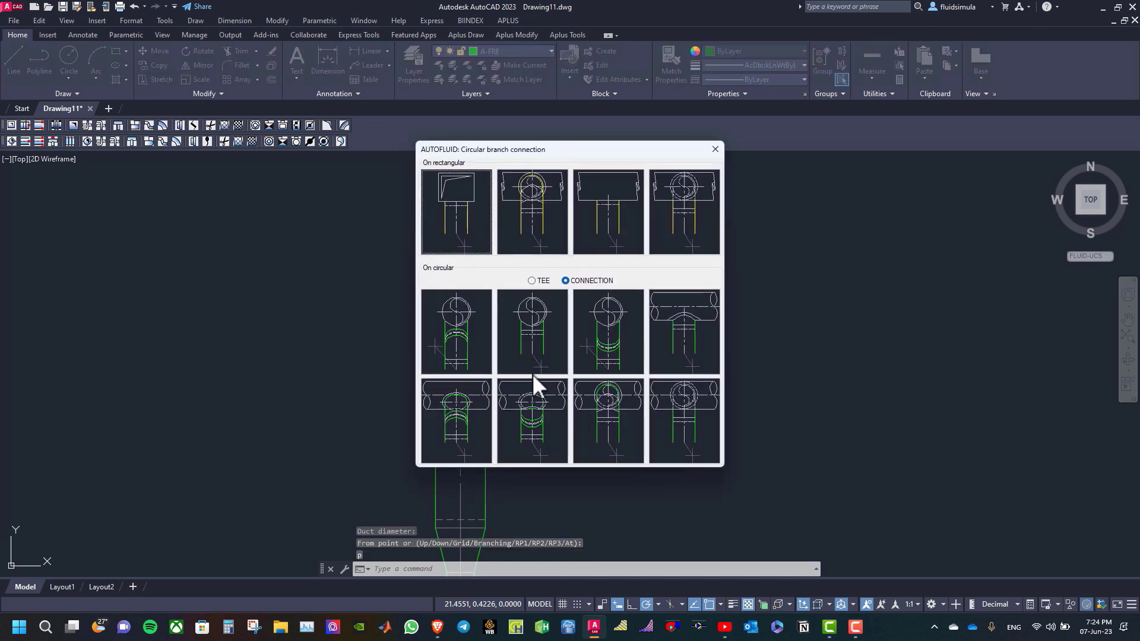
pyautogui.click(601, 398)
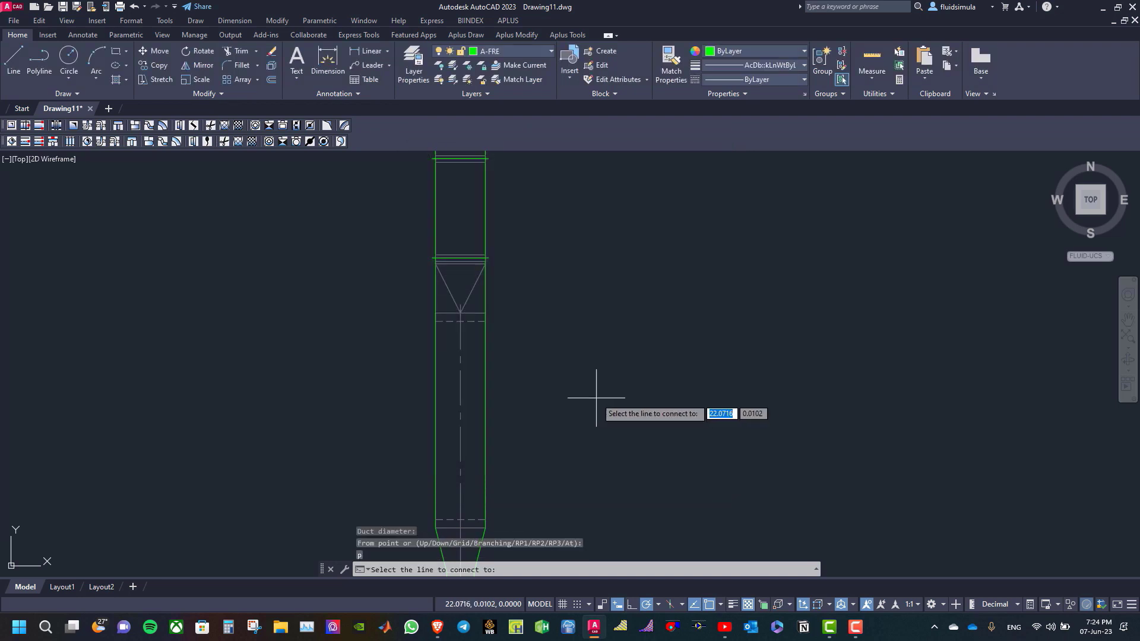
pyautogui.click(486, 426)
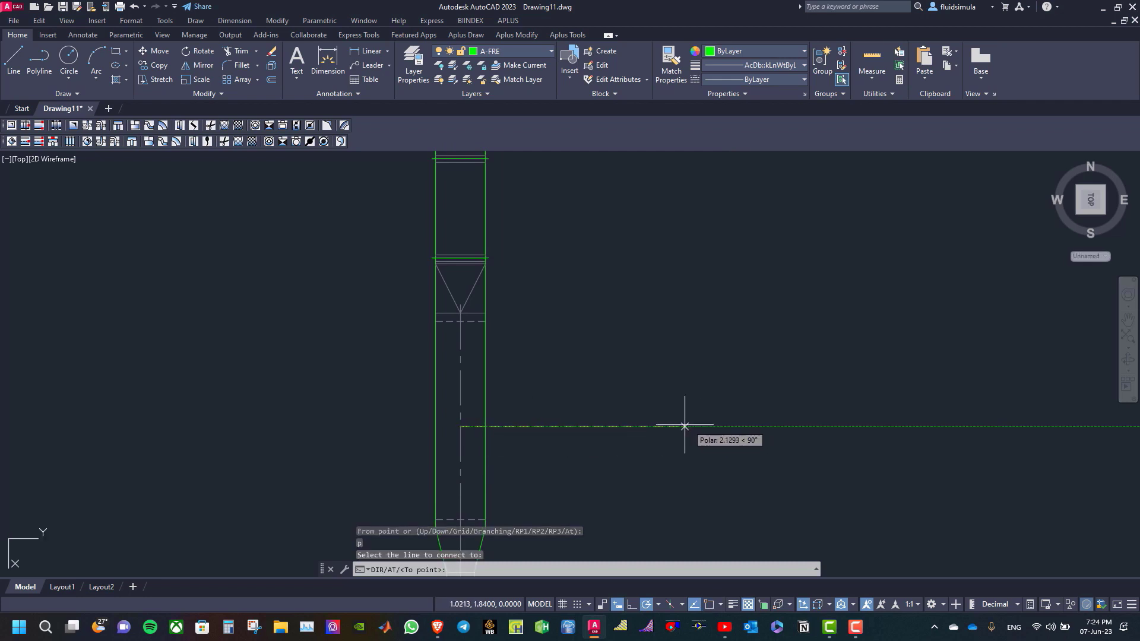
pyautogui.click(608, 426)
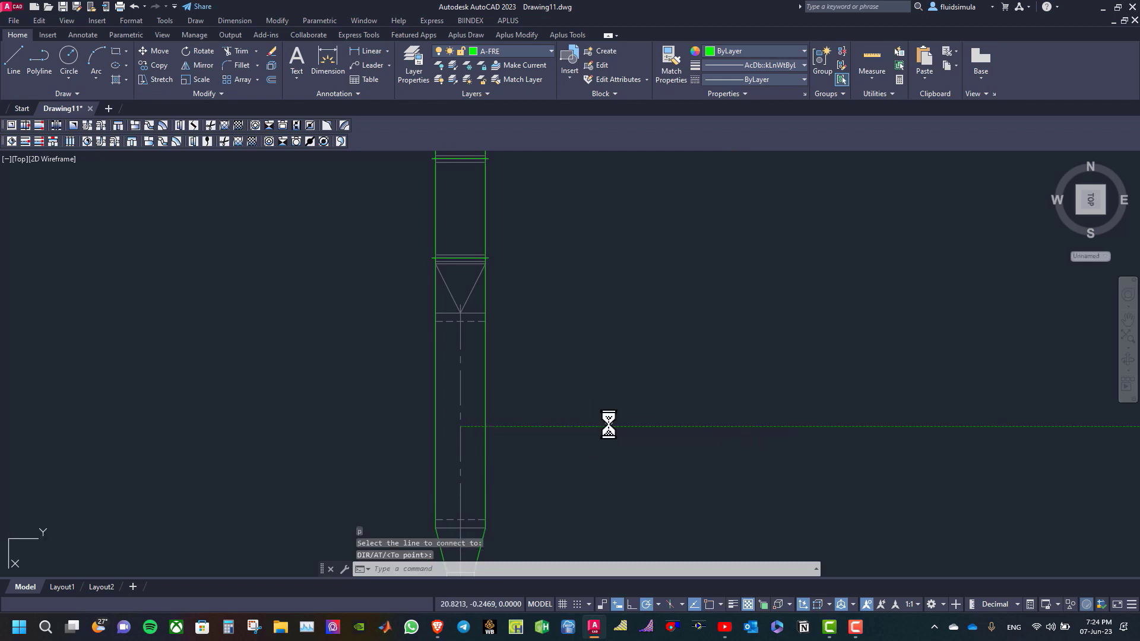
# Step: Add a 45° double round branch at the duct end, with the upper leg drawn at 45° and rising upward
pyautogui.rightClick(658, 425)
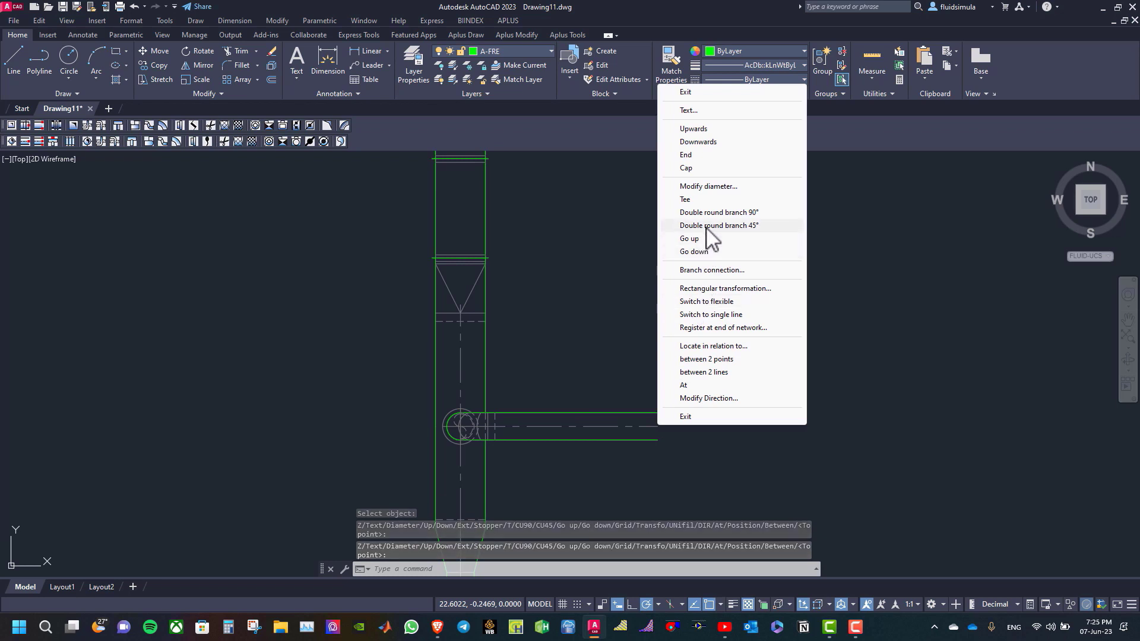
pyautogui.click(704, 226)
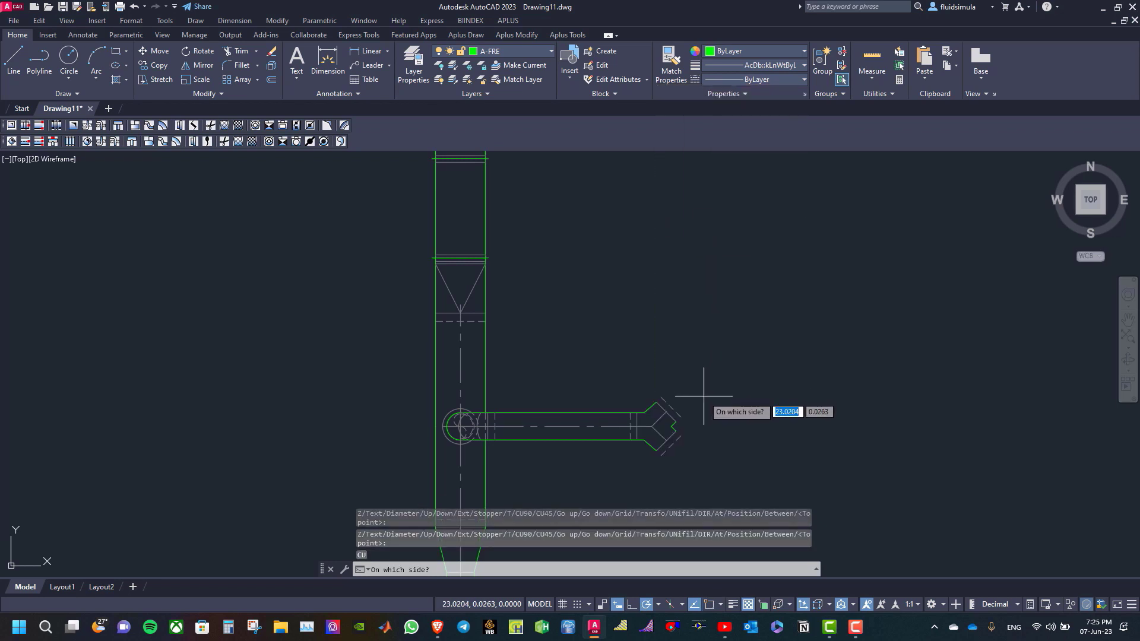
pyautogui.click(667, 409)
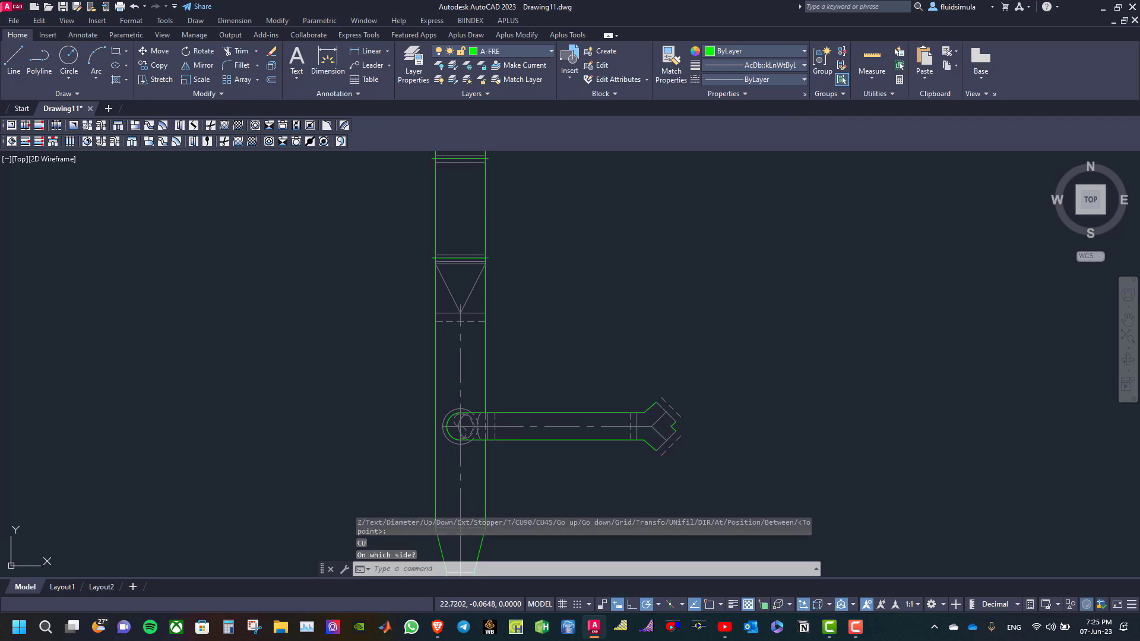
pyautogui.click(747, 328)
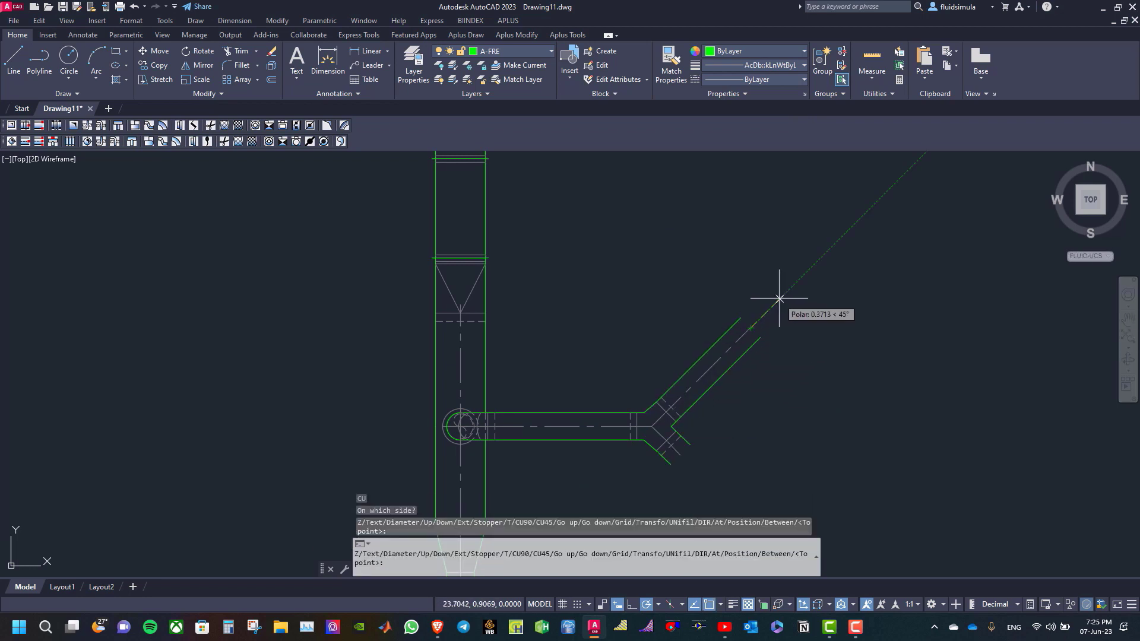
pyautogui.rightClick(750, 309)
pyautogui.click(791, 317)
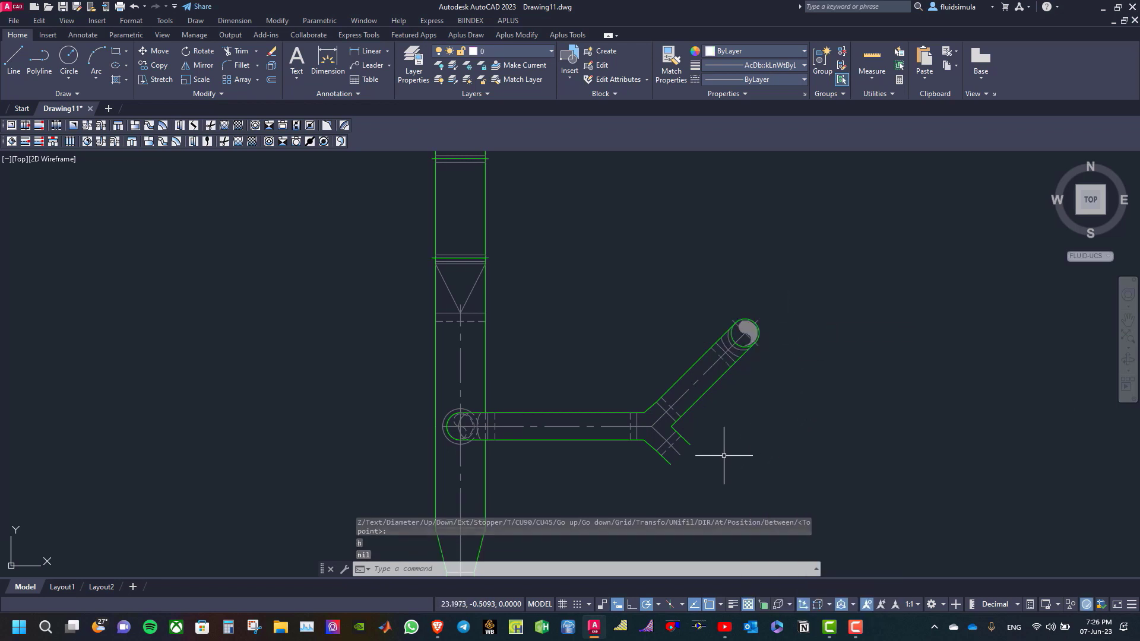
# Step: Extend the lower branch leg horizontally to the right and turn it downward
pyautogui.click(677, 453)
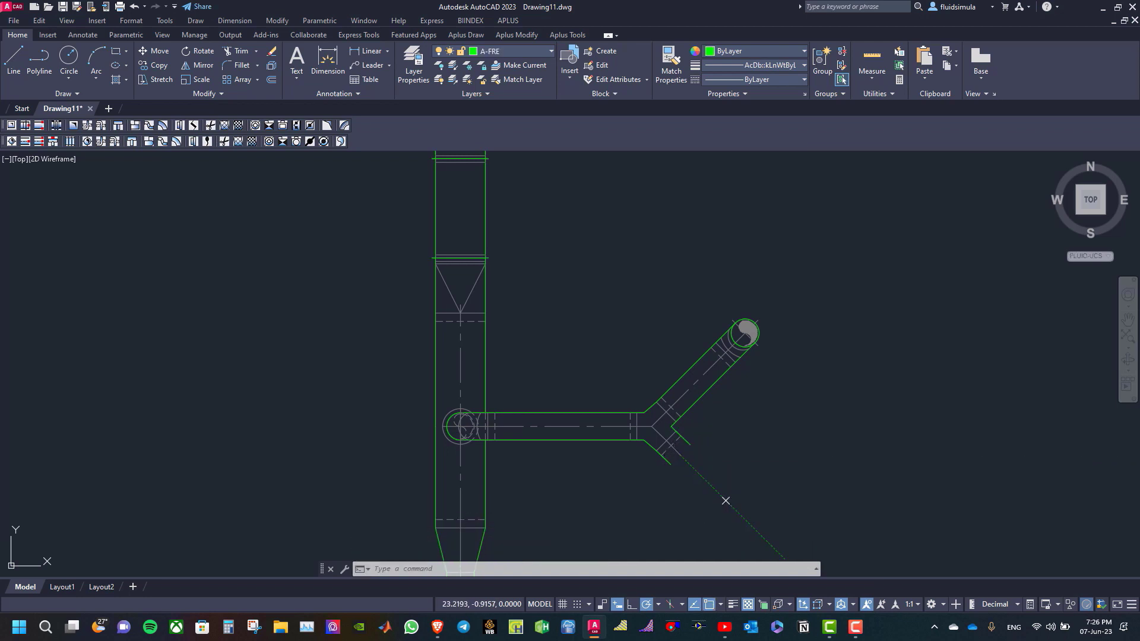
pyautogui.scroll(-2, 723, 478)
pyautogui.scroll(2, 724, 478)
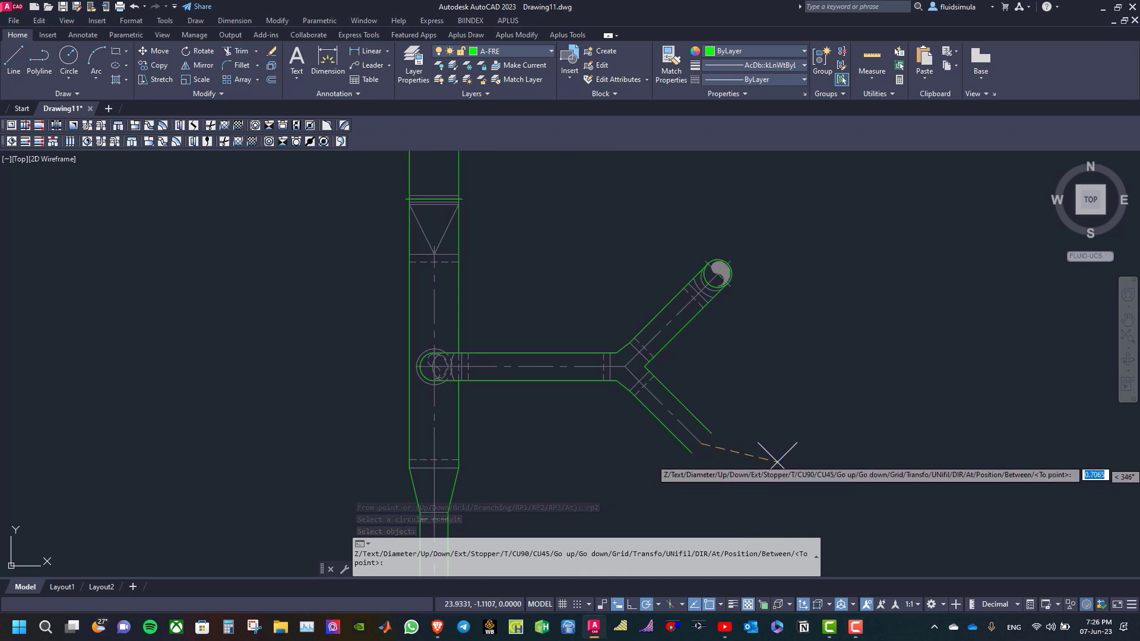
pyautogui.click(822, 444)
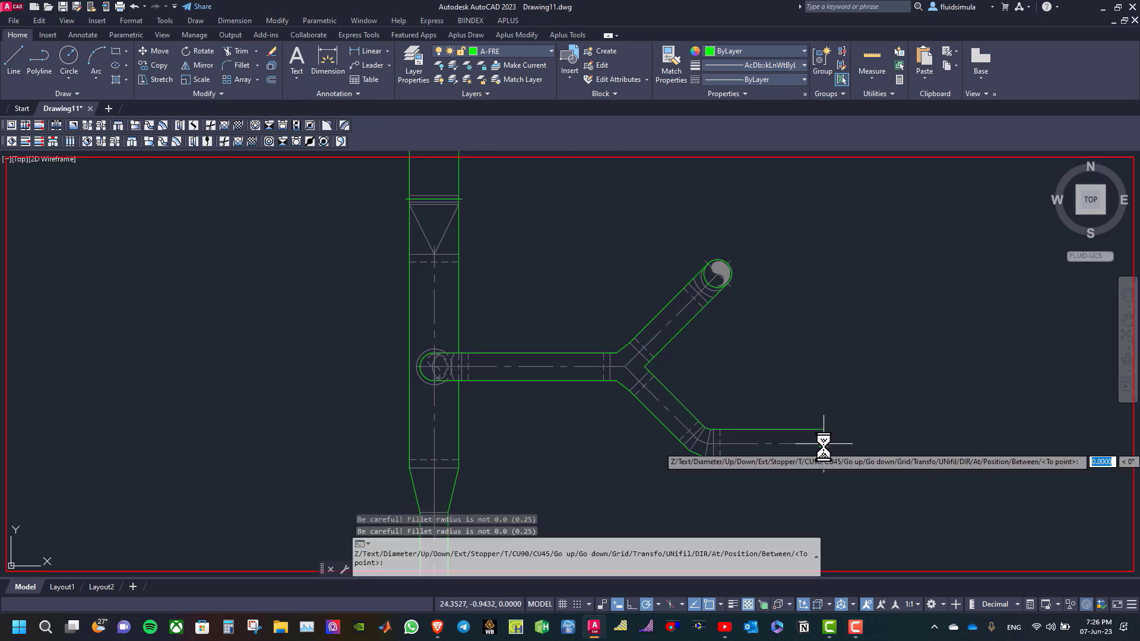
pyautogui.rightClick(823, 445)
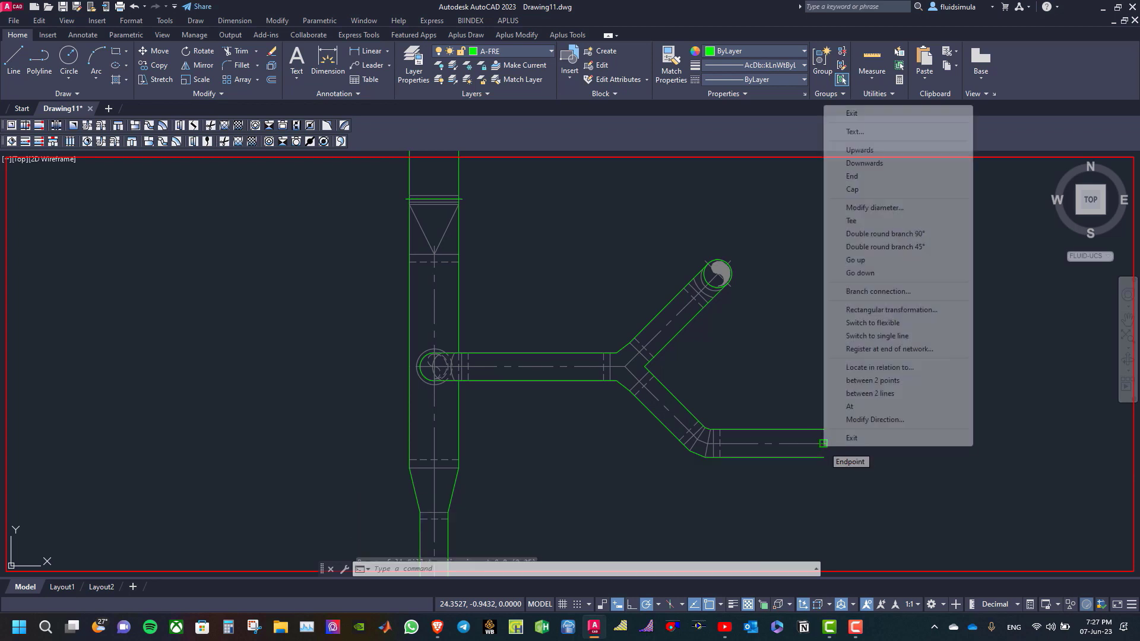
pyautogui.click(859, 164)
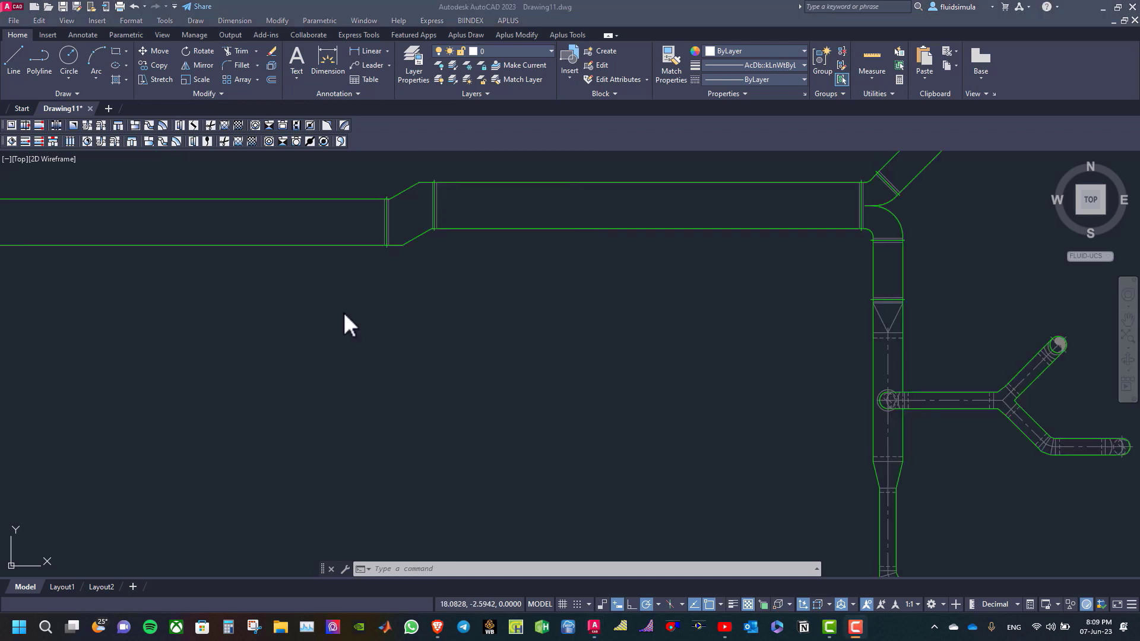
# Step: Start a 315 Fresh air duct from a square plenum register: 515×515×315 plenum, 595×595 supply register
pyautogui.click(12, 140)
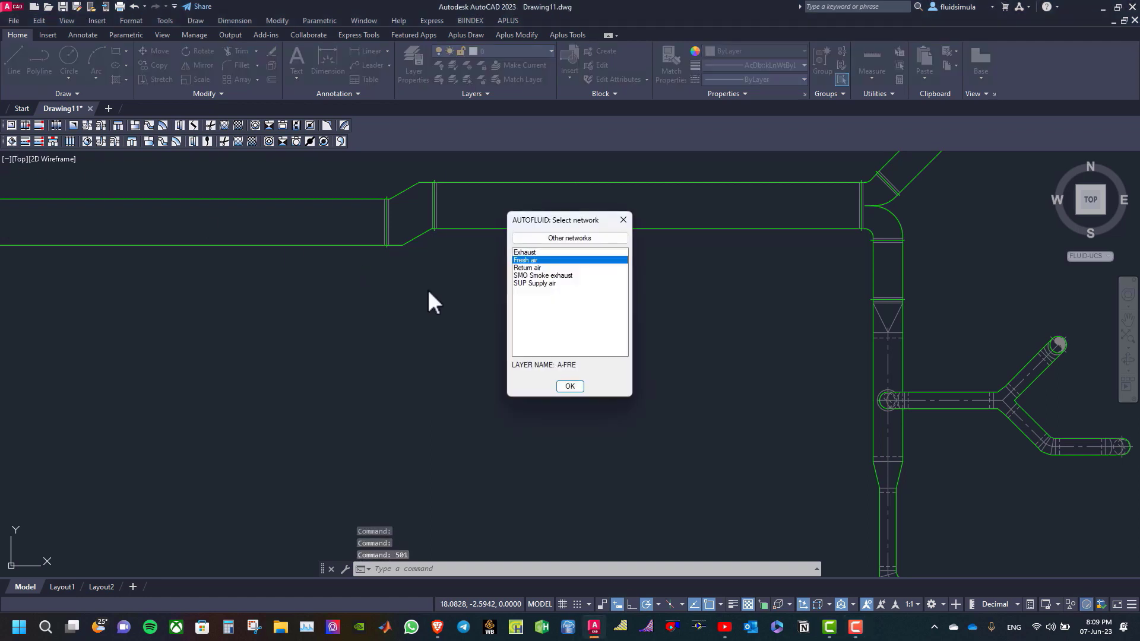
pyautogui.click(565, 386)
pyautogui.click(547, 331)
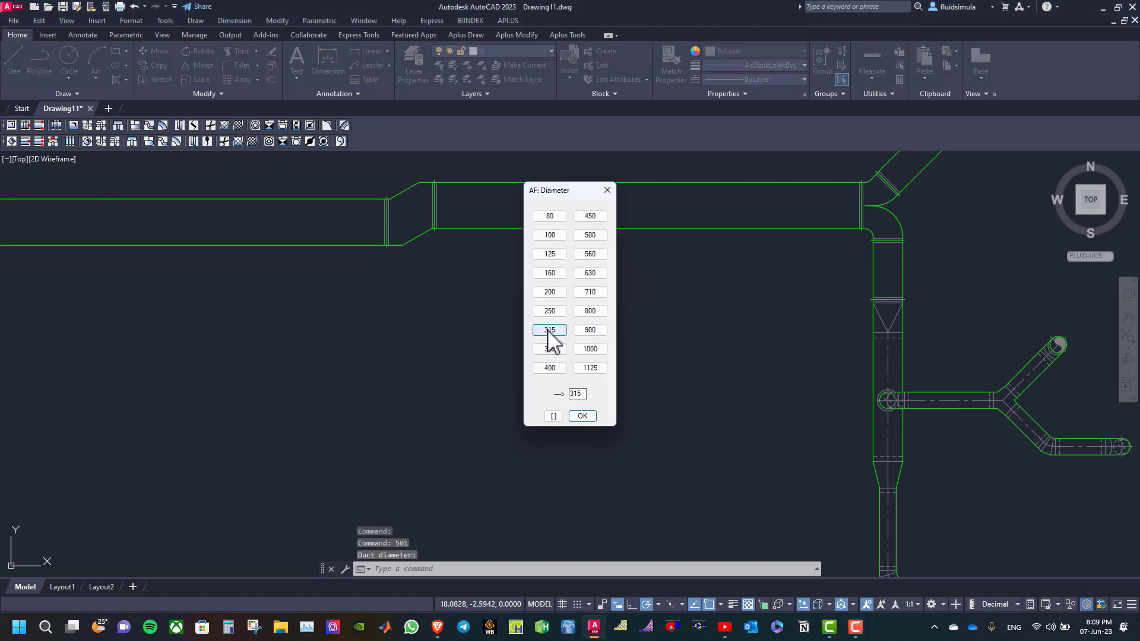
pyautogui.rightClick(509, 358)
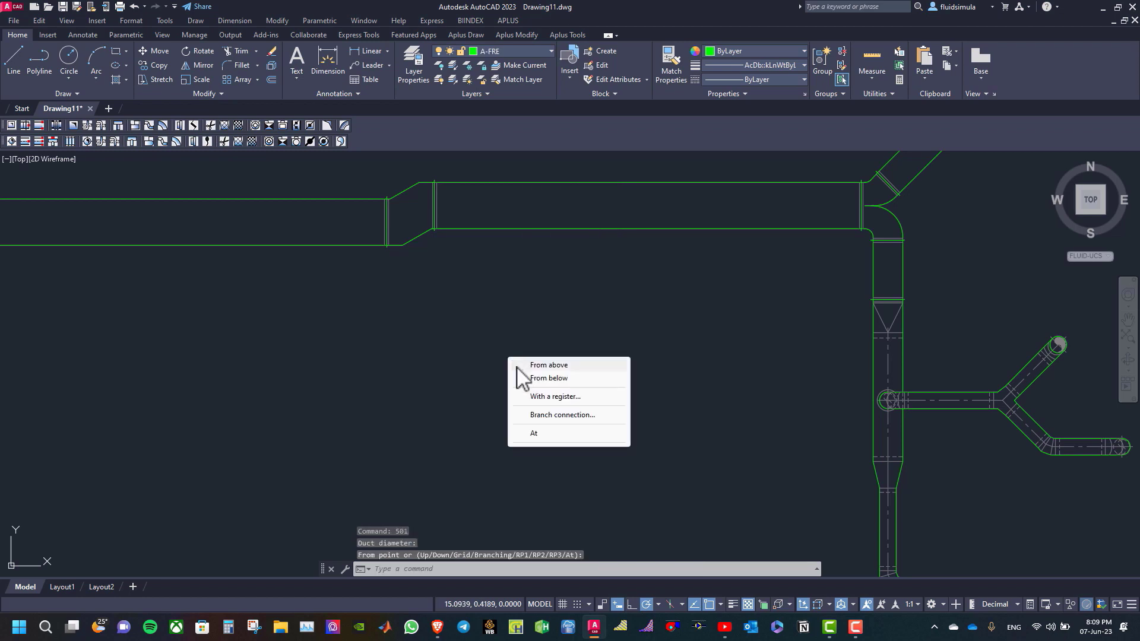
pyautogui.click(542, 397)
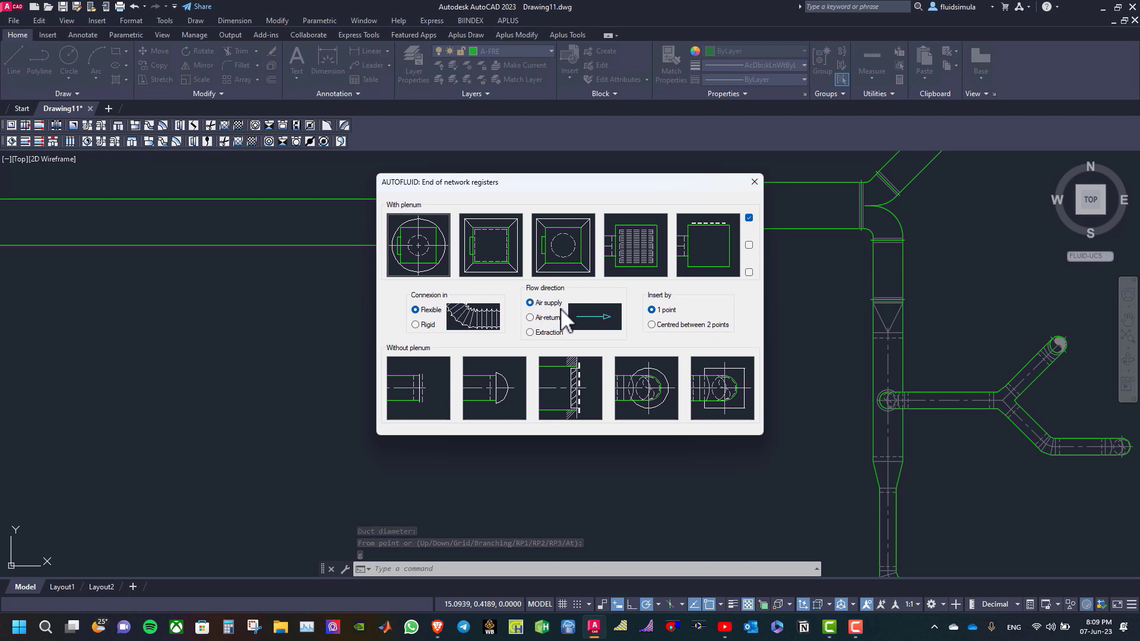
pyautogui.click(480, 237)
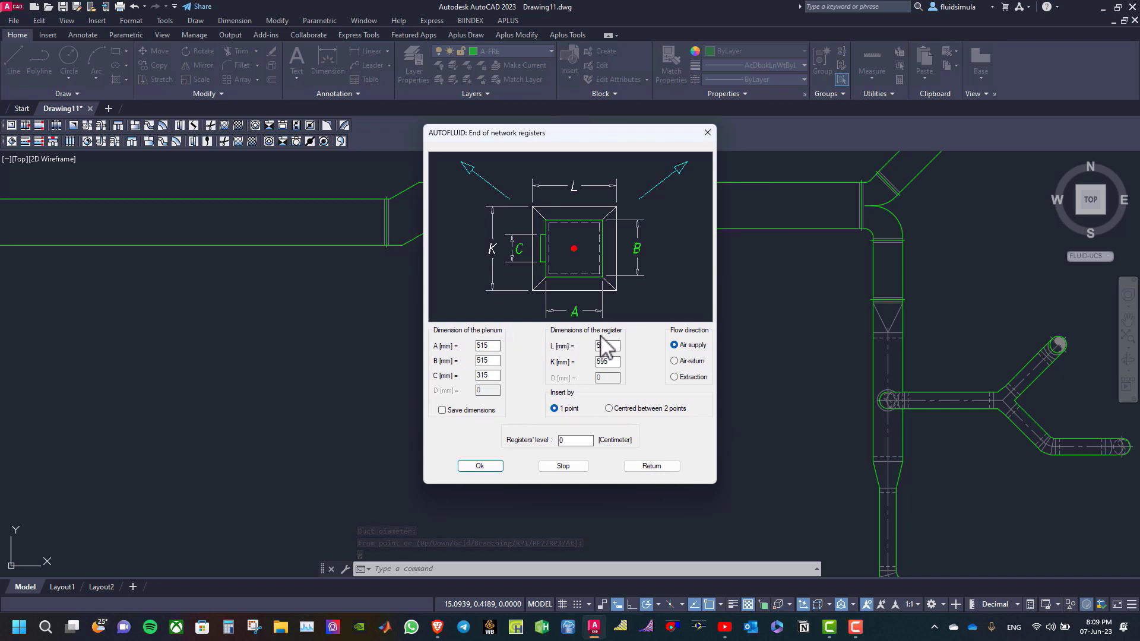
pyautogui.click(495, 469)
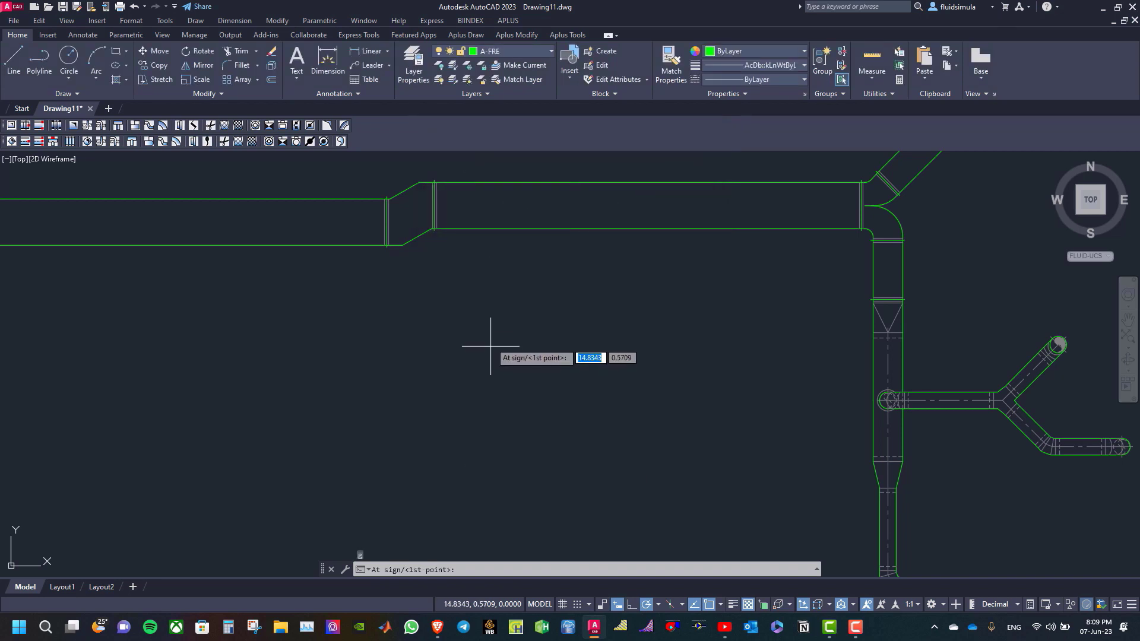
# Step: Place the plenum register left of the ductwork with supply arrows pointing up, left and down
pyautogui.click(486, 339)
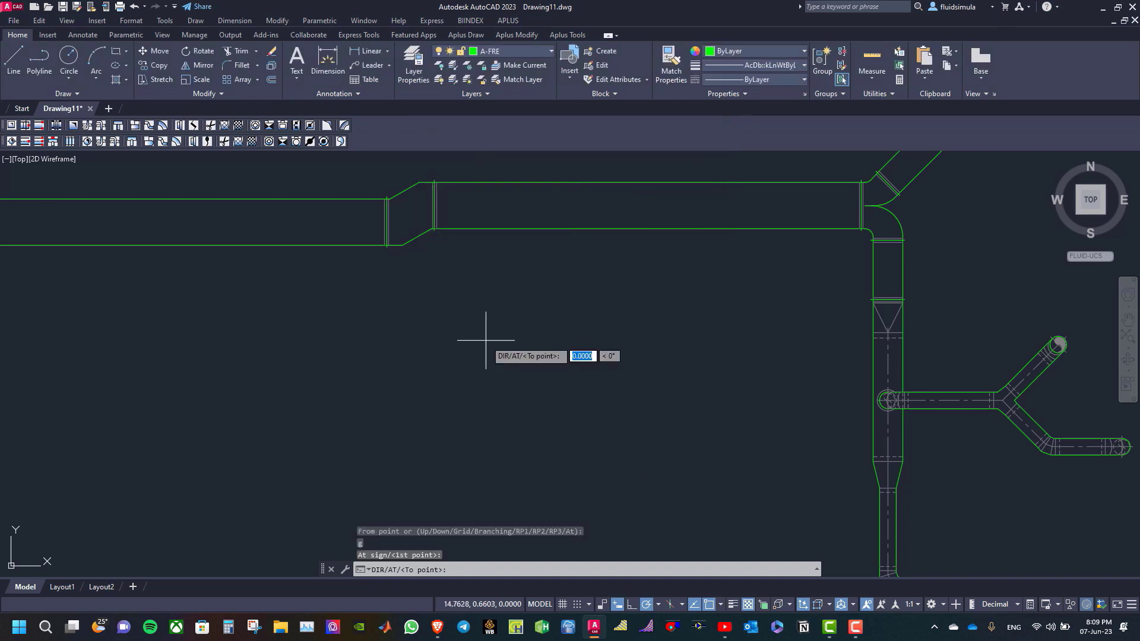
pyautogui.click(521, 340)
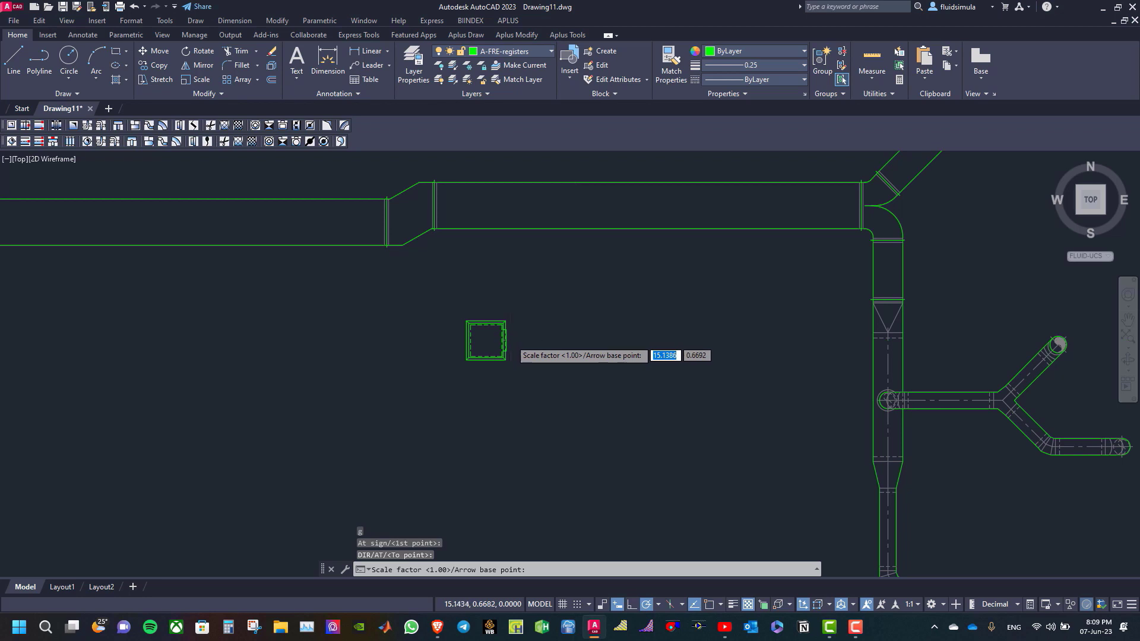
pyautogui.scroll(2, 484, 330)
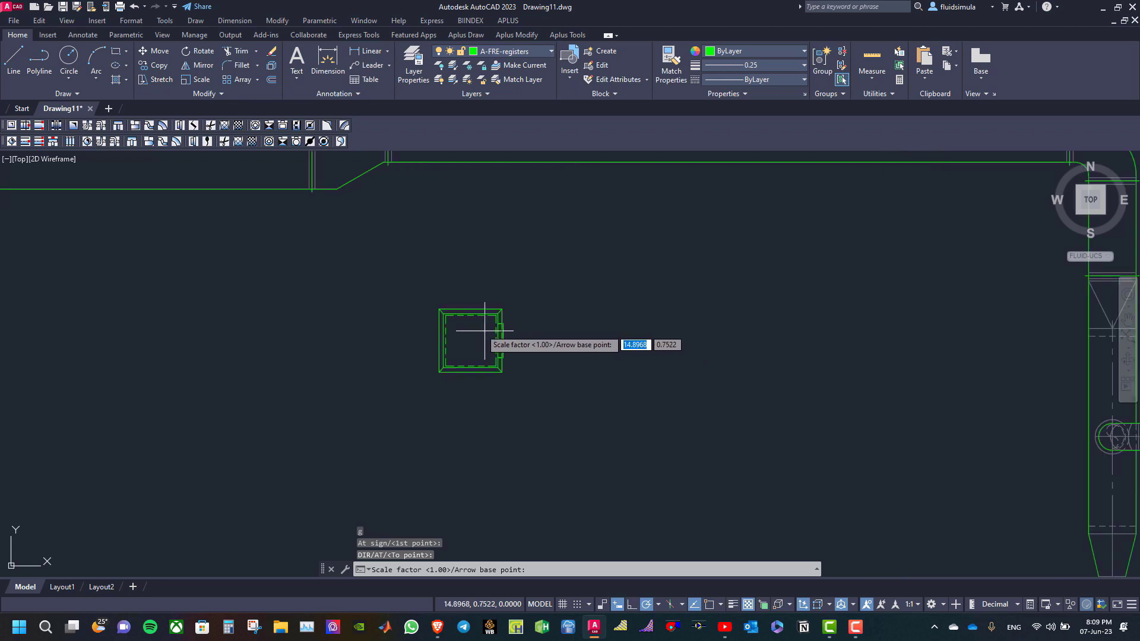
pyautogui.click(471, 282)
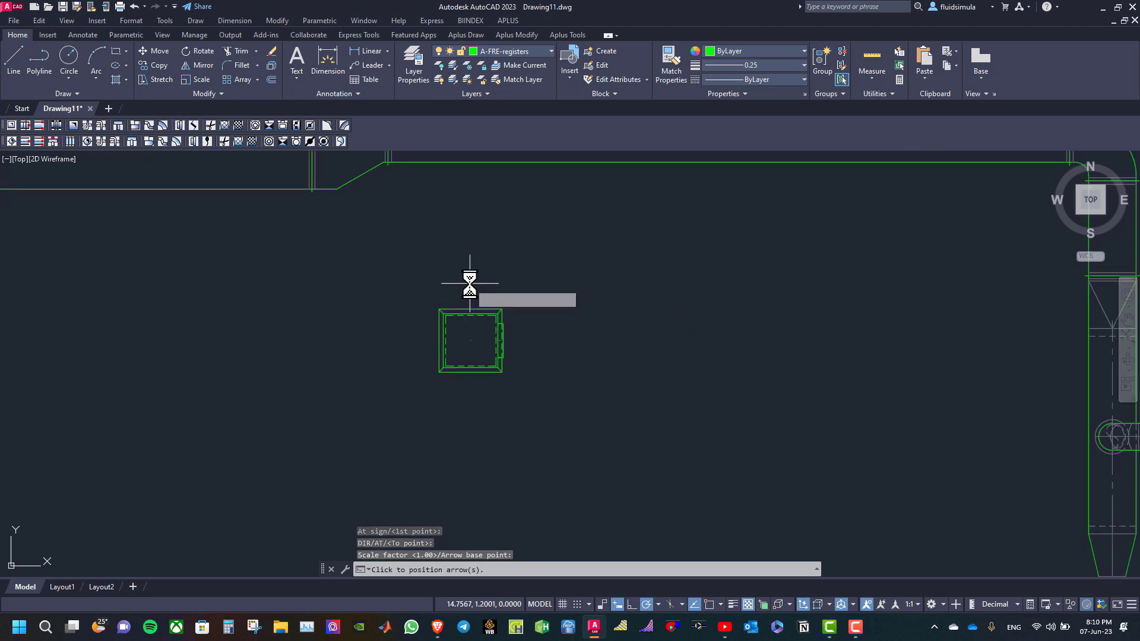
pyautogui.click(387, 331)
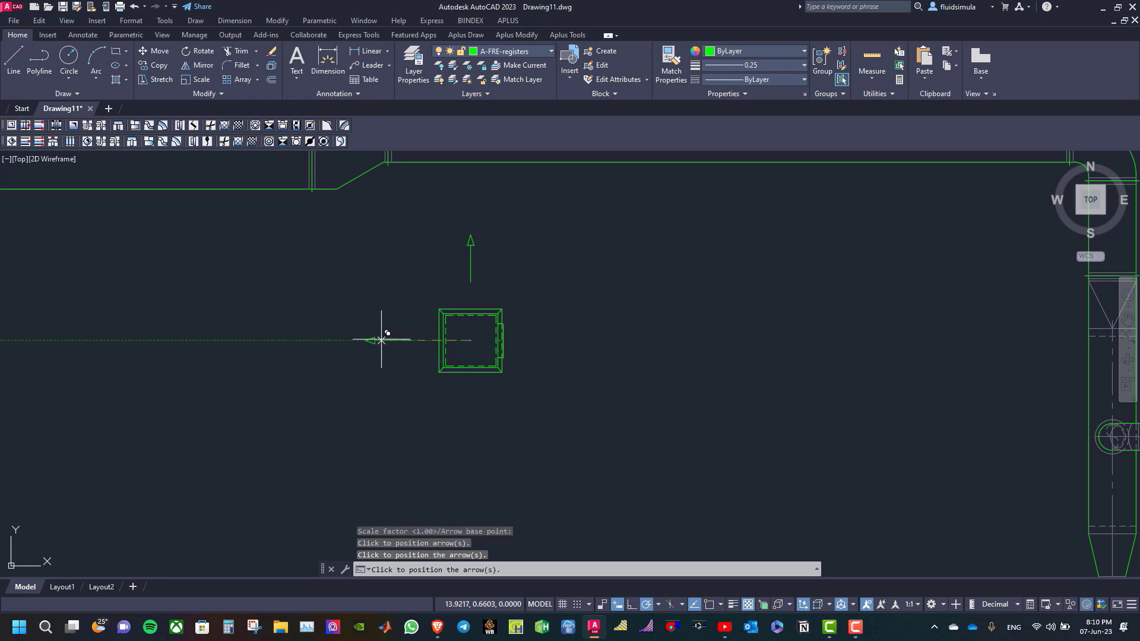
pyautogui.click(470, 402)
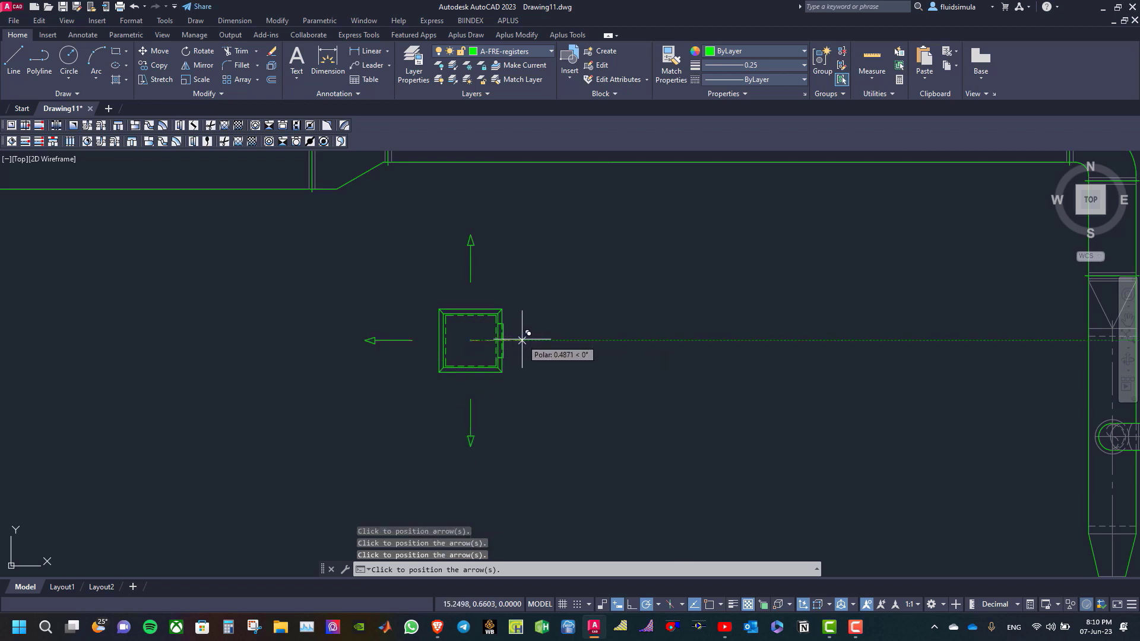
pyautogui.click(565, 327)
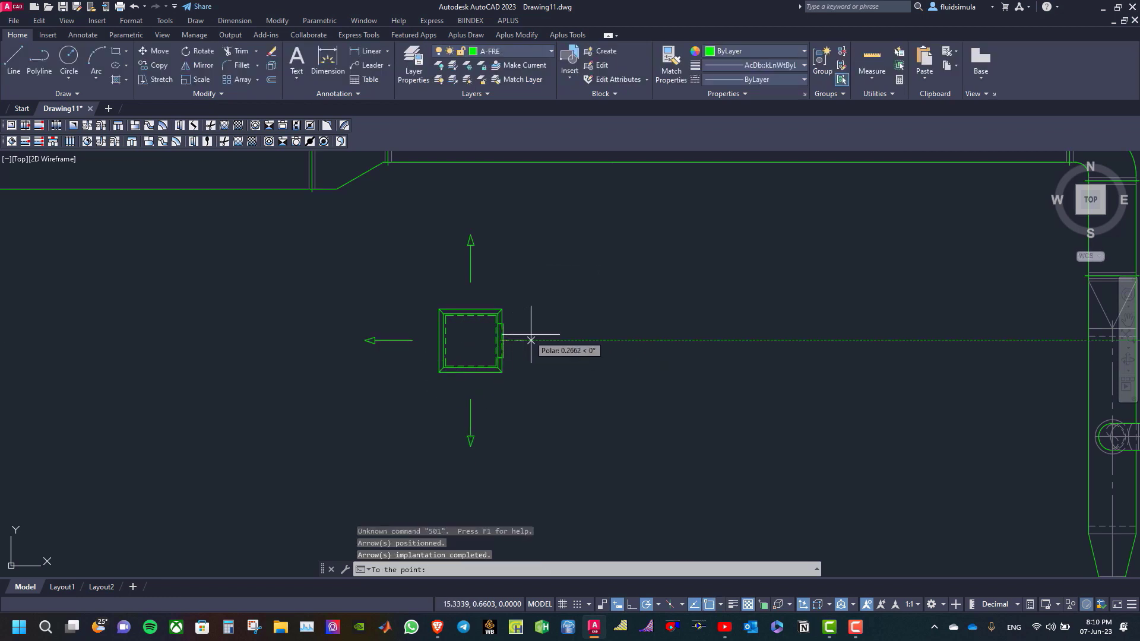
pyautogui.scroll(2, 524, 343)
pyautogui.scroll(-4, 526, 342)
pyautogui.scroll(2, 511, 374)
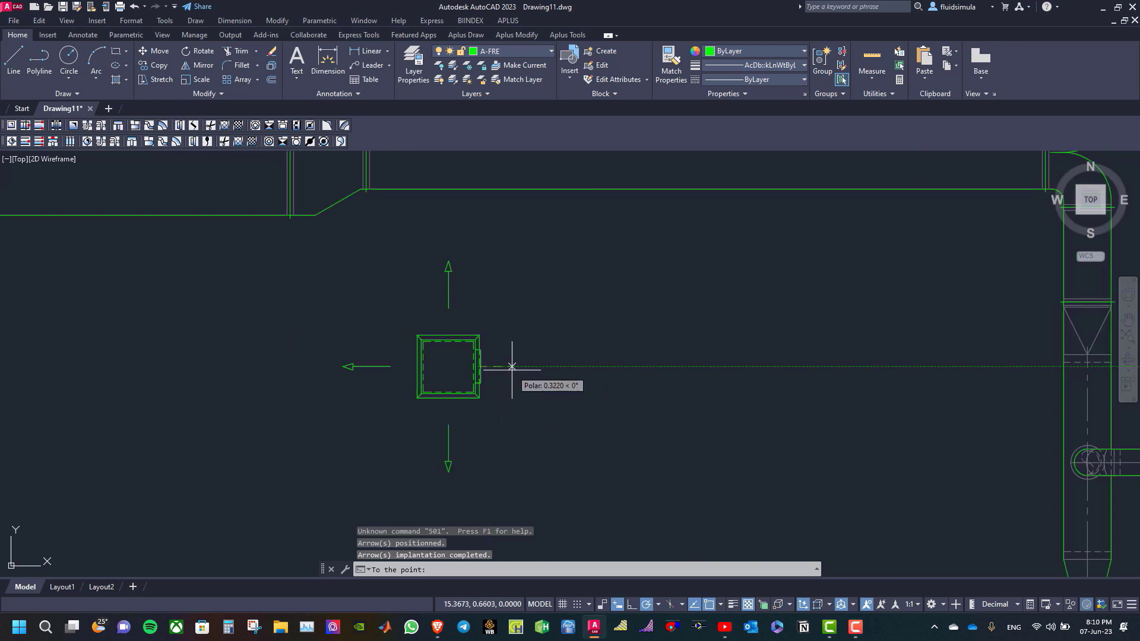
pyautogui.click(512, 366)
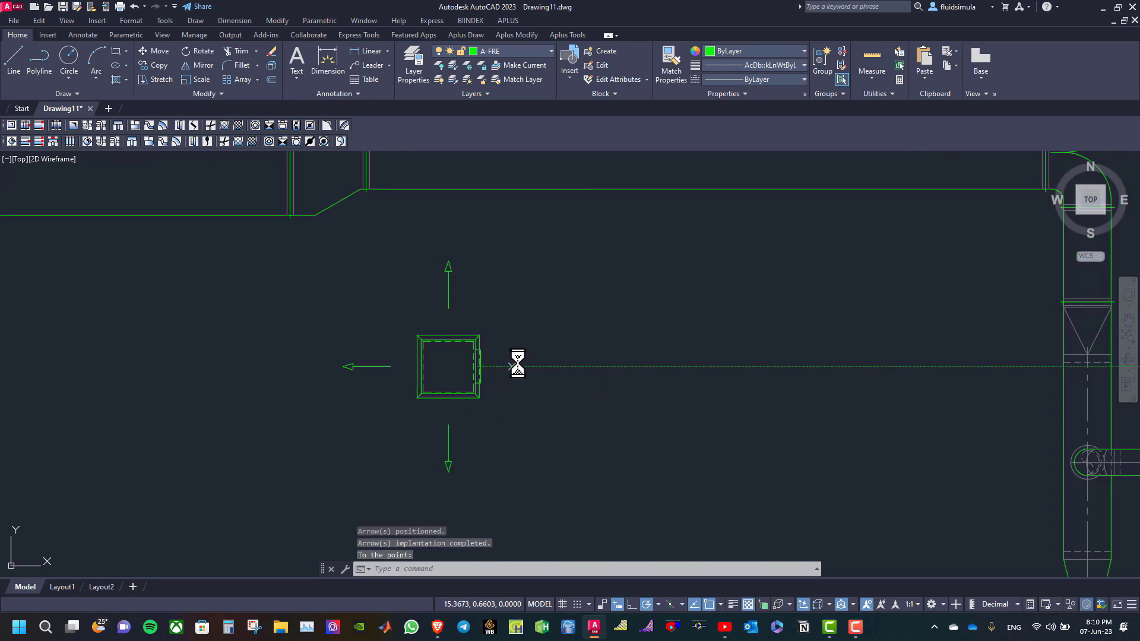
# Step: Draw the flexible bend upward from the register, then switch to a straight rigid riser
pyautogui.press('Return')
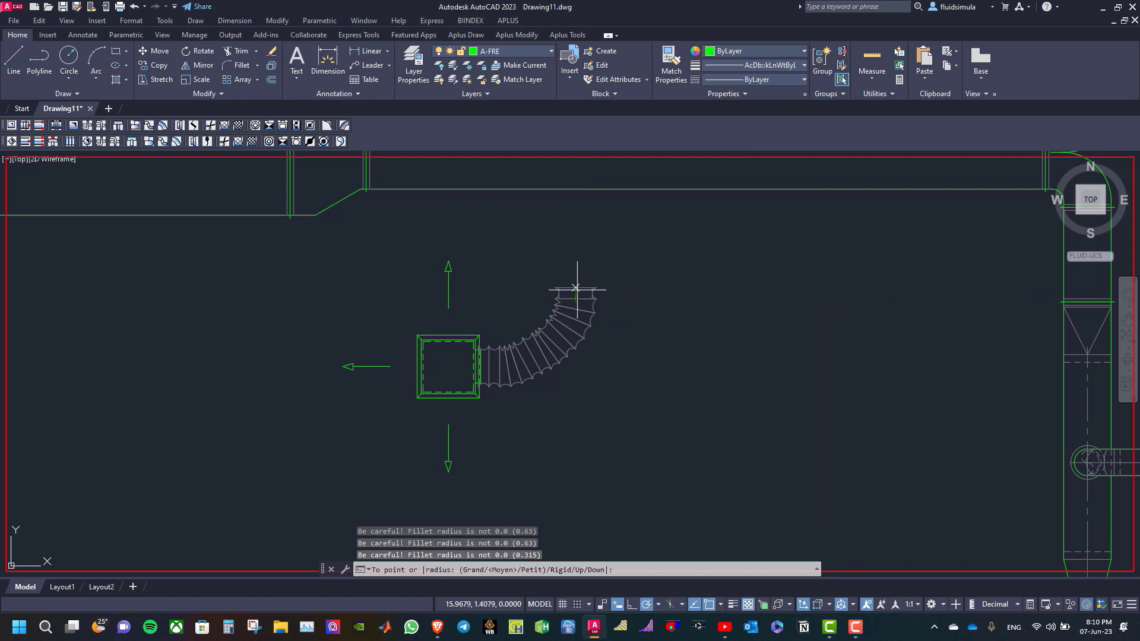
pyautogui.rightClick(576, 288)
pyautogui.click(615, 394)
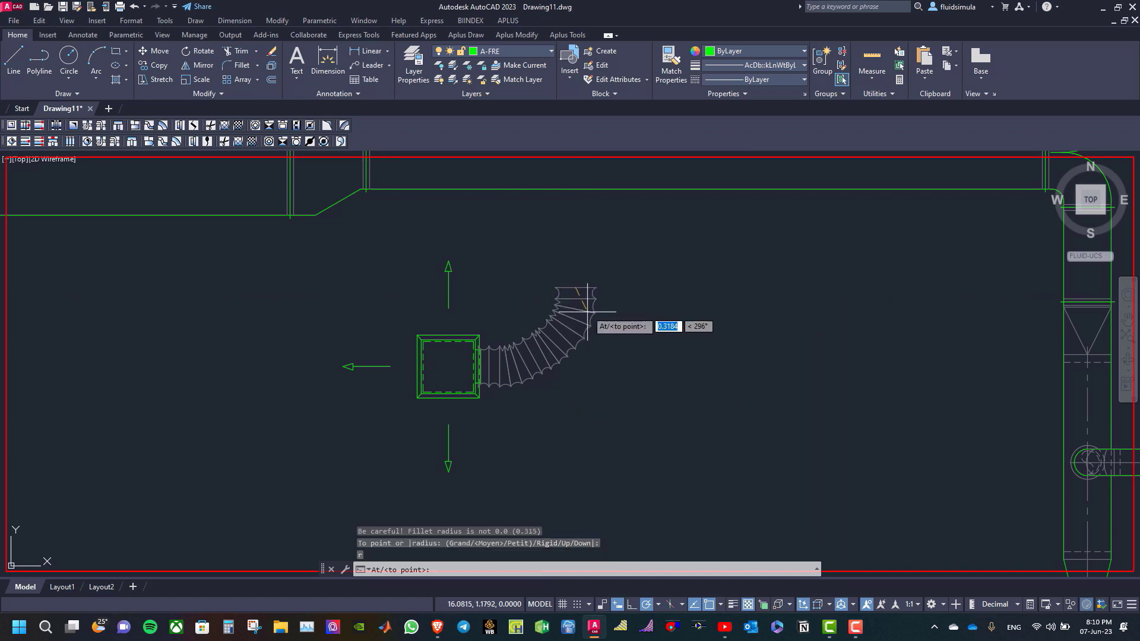
pyautogui.click(575, 260)
# Step: Connect the riser into the upper rectangular main duct with a rectangular tap
pyautogui.rightClick(644, 272)
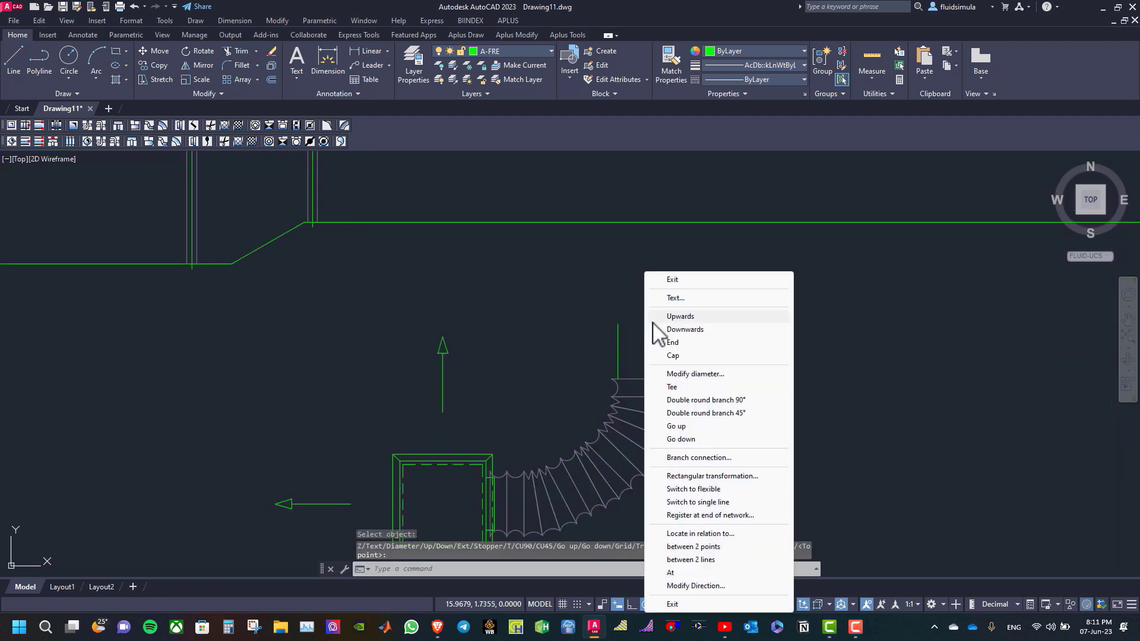
pyautogui.click(699, 458)
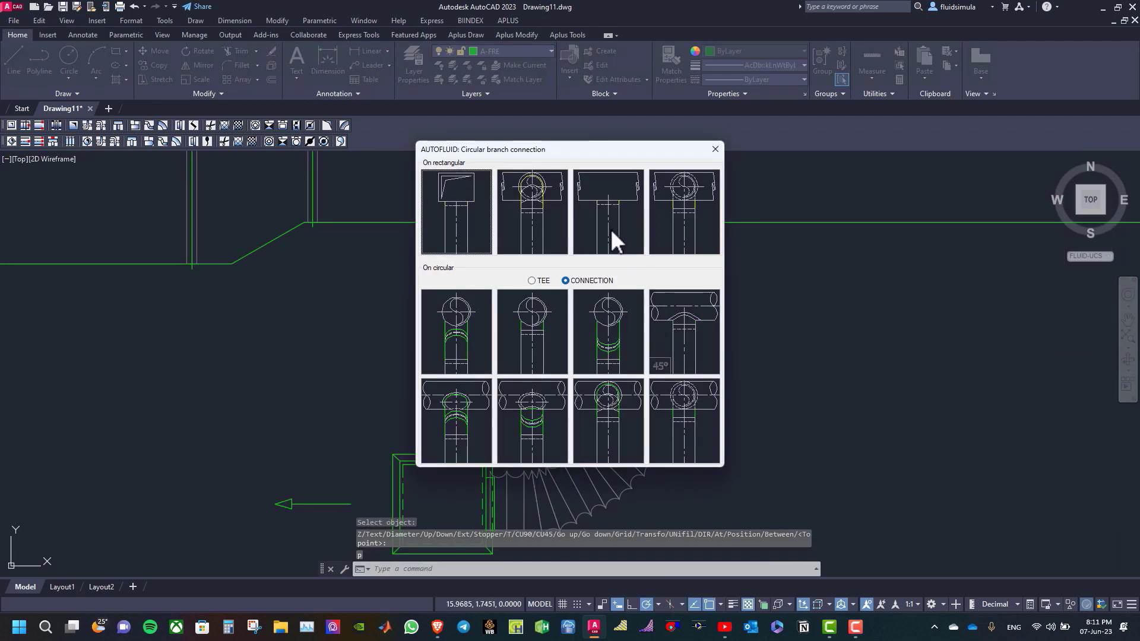
pyautogui.click(605, 209)
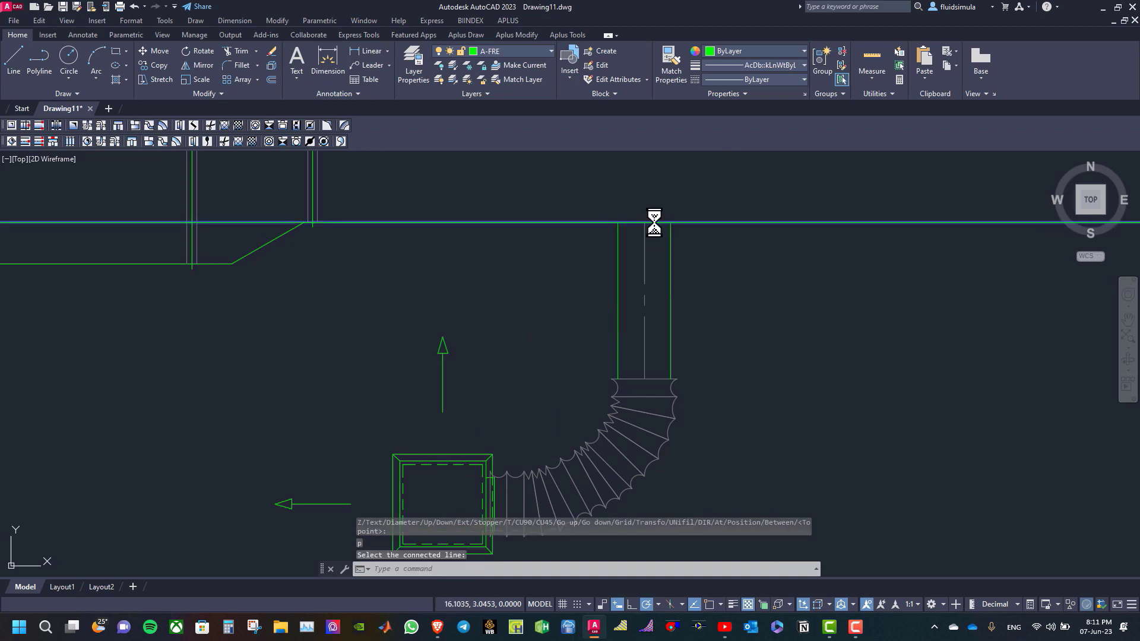
pyautogui.click(652, 224)
pyautogui.scroll(2, 728, 305)
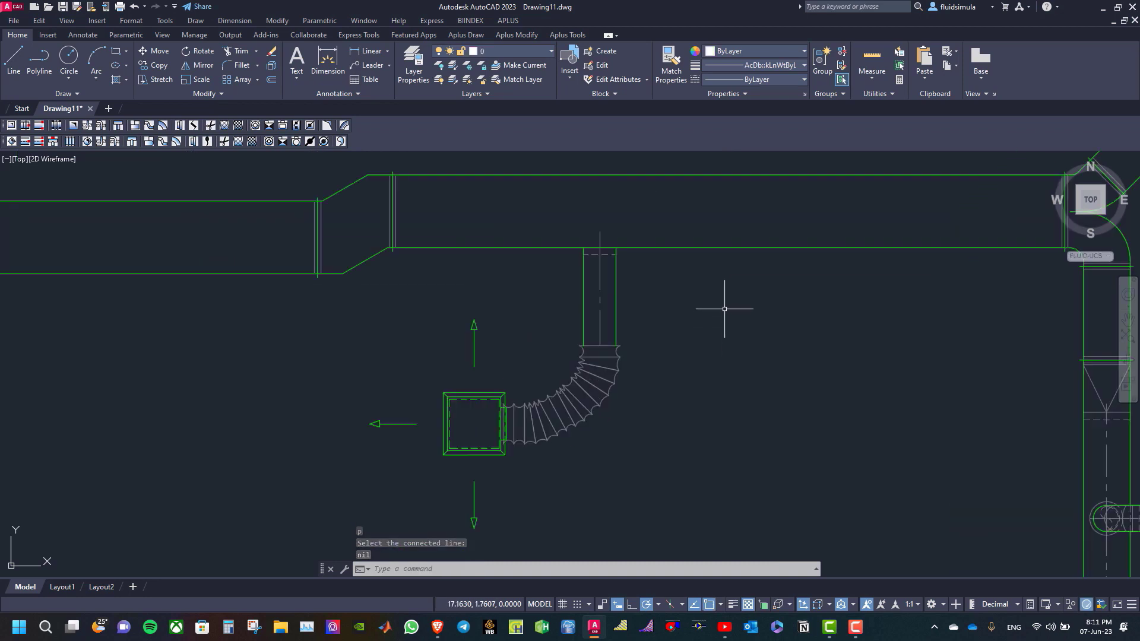